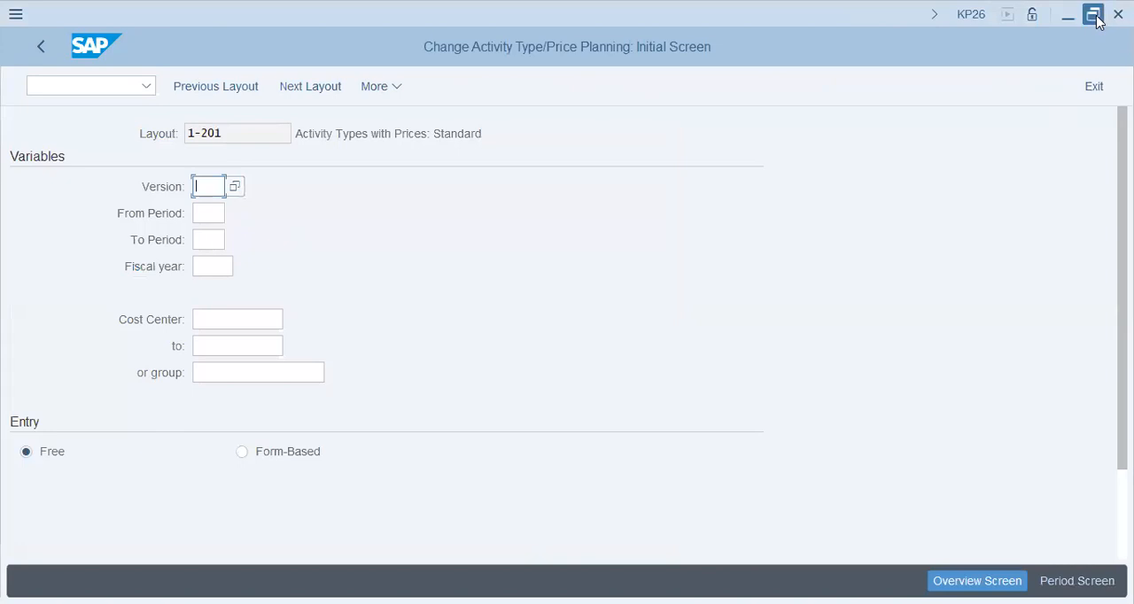
Step: Restore the maximized window to a smaller size and set the planning entry mode to Form-Based
{"action": "left_click", "coordinate": [1095, 15]}
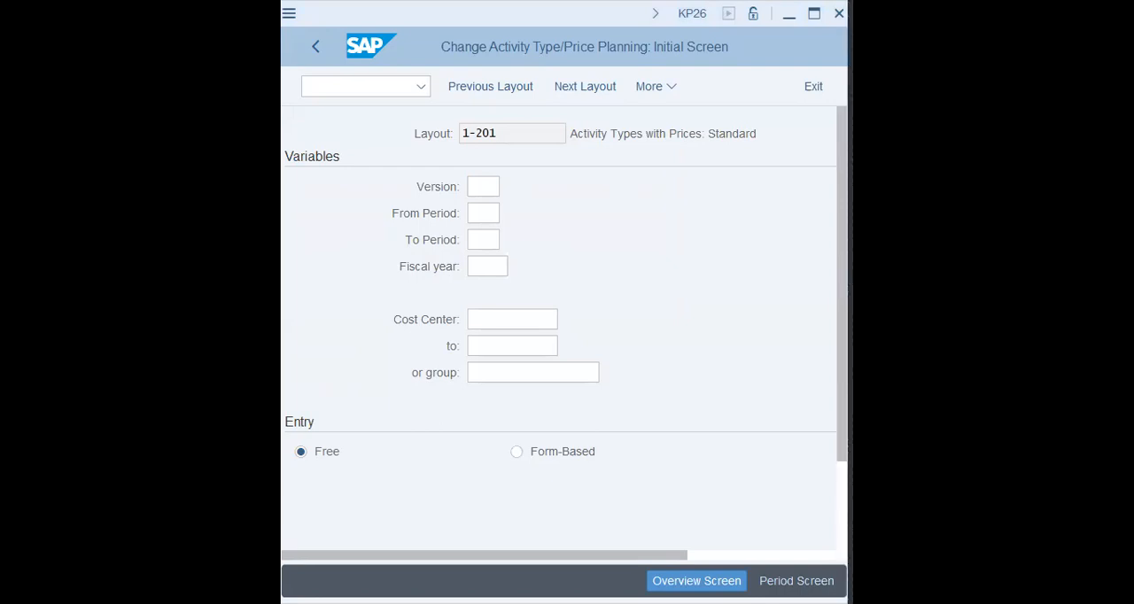
{"action": "key", "text": "alt+Tab"}
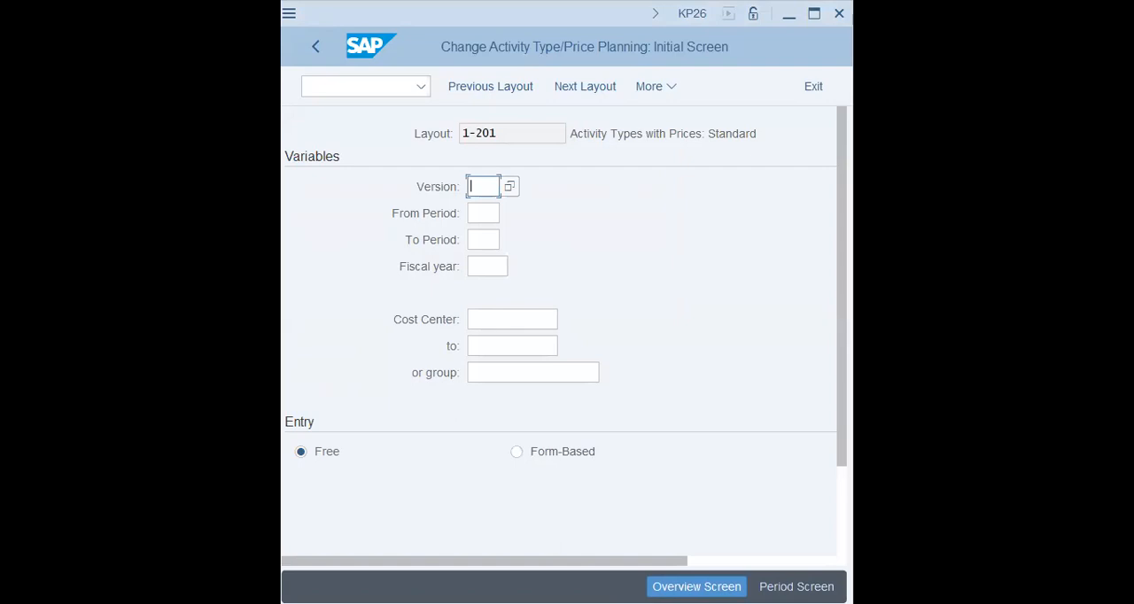
{"action": "left_click", "coordinate": [517, 134]}
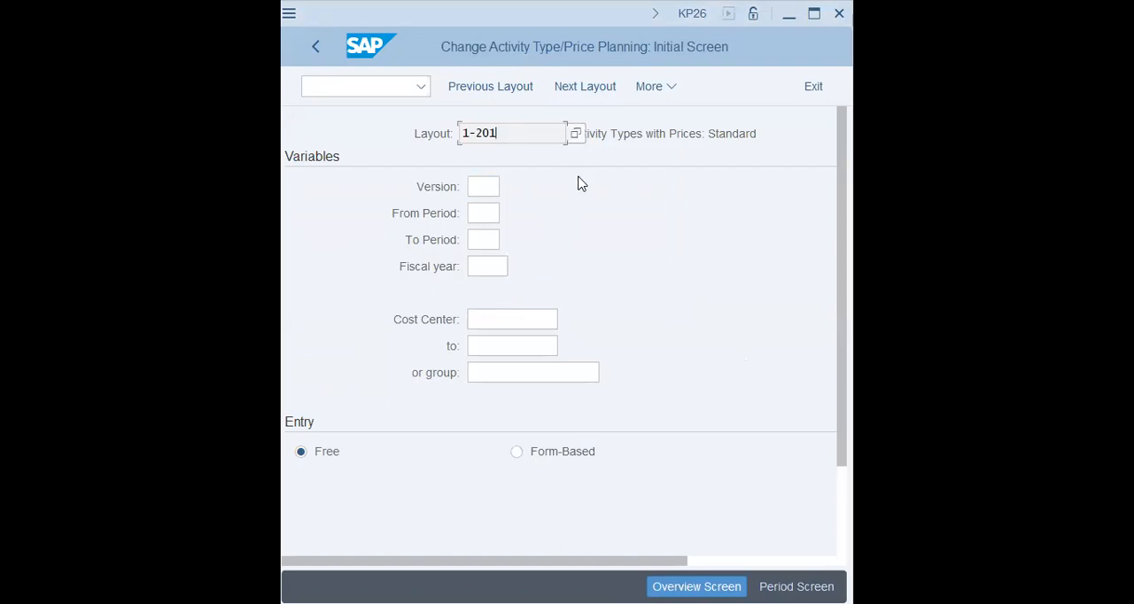
{"action": "left_click", "coordinate": [572, 453]}
Step: Set the controlling area for activity price planning to VAPS
{"action": "left_click", "coordinate": [660, 87]}
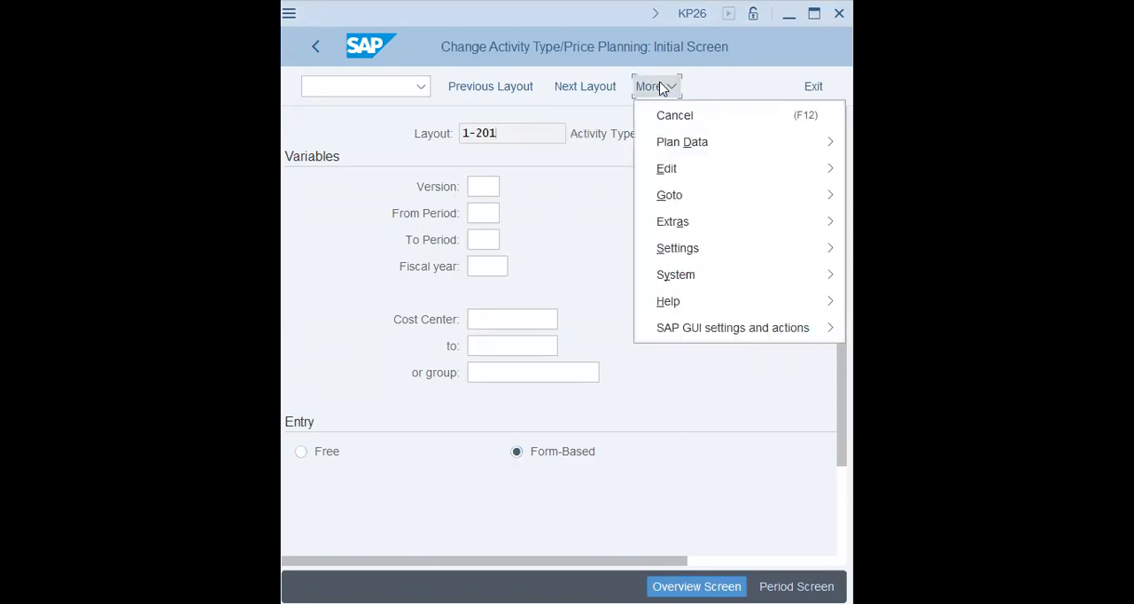
{"action": "mouse_move", "coordinate": [686, 151]}
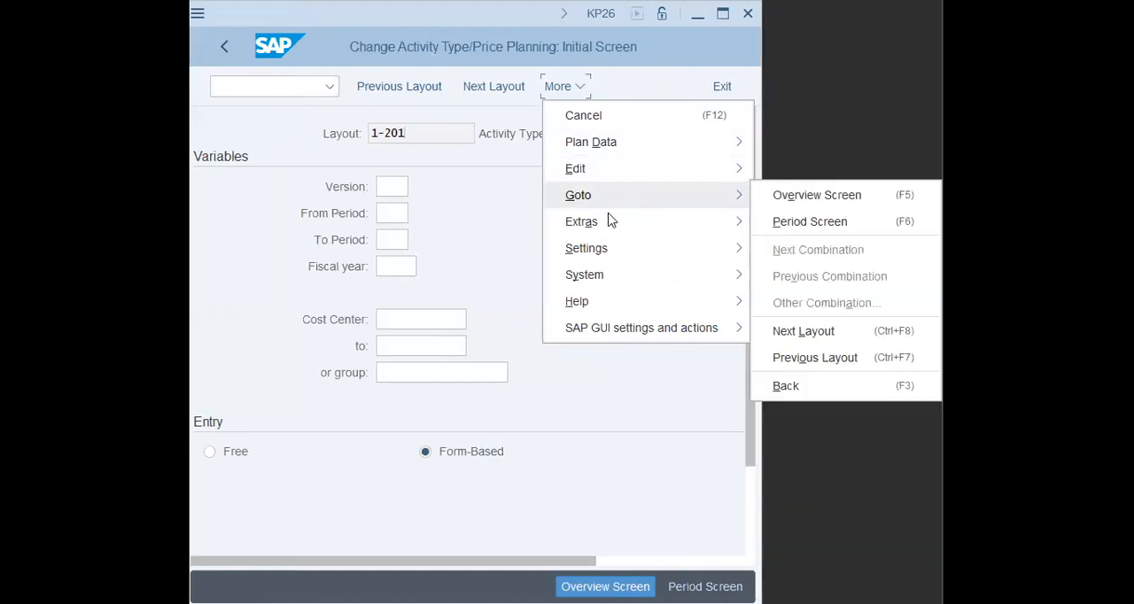
{"action": "mouse_move", "coordinate": [625, 228]}
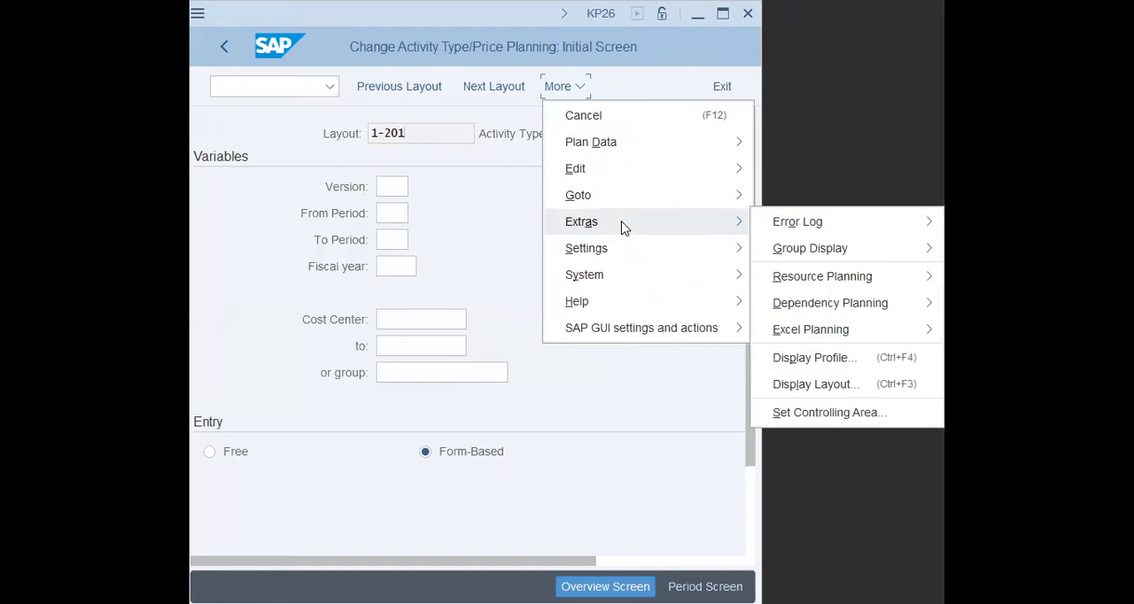
{"action": "left_click", "coordinate": [796, 414]}
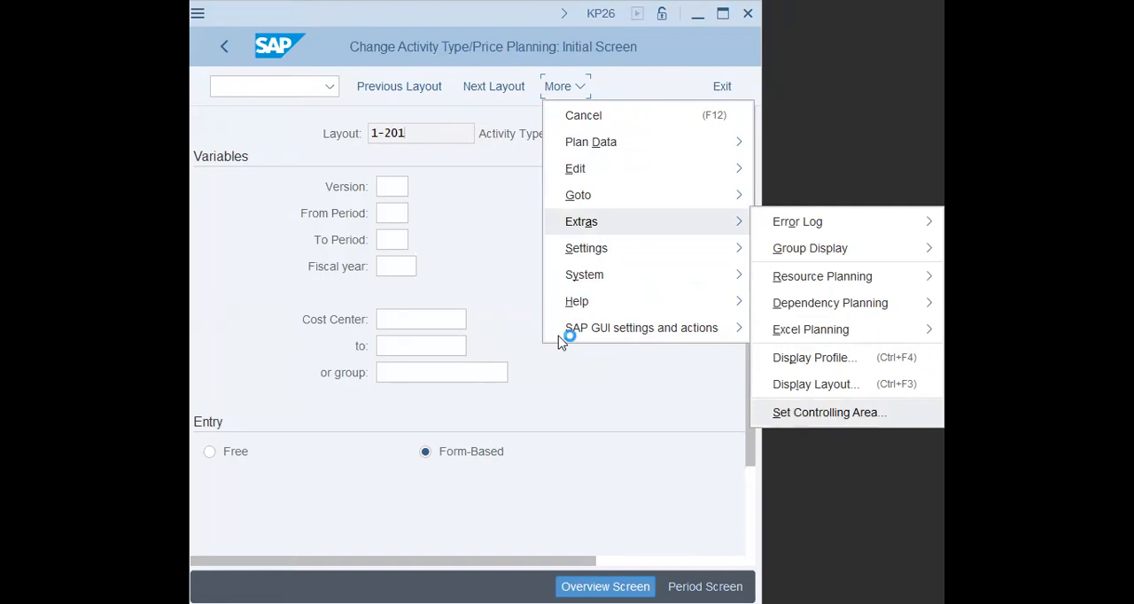
{"action": "type", "text": "vap"}
{"action": "key", "text": "Down"}
{"action": "key", "text": "Return"}
{"action": "key", "text": "Return"}
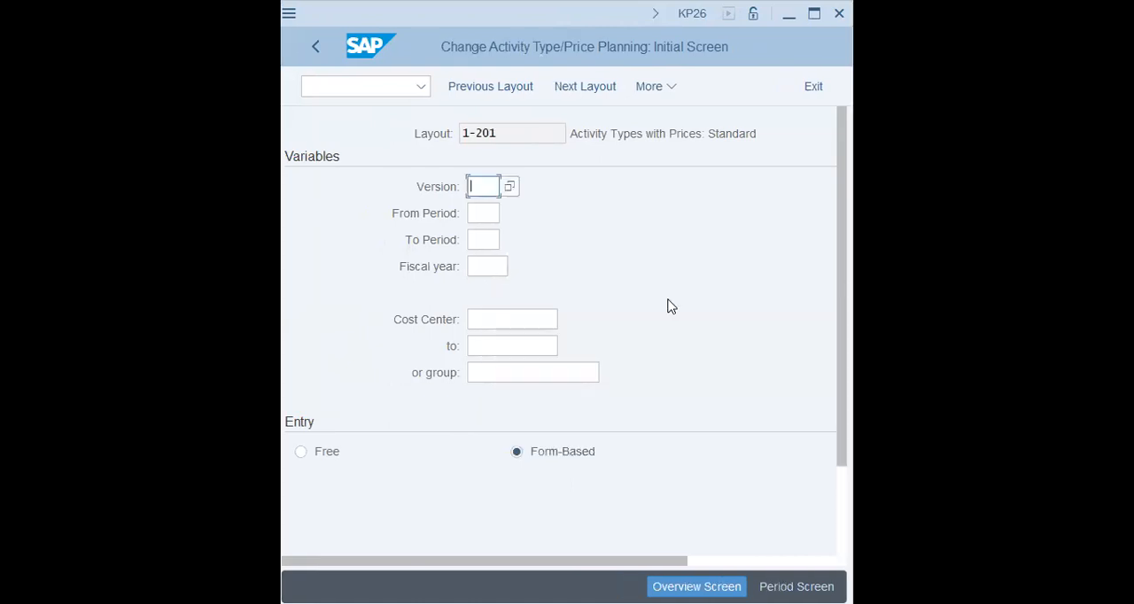
Step: Reopen the controlling area setting to check it and confirm it
{"action": "left_click", "coordinate": [664, 129]}
{"action": "left_click", "coordinate": [497, 235]}
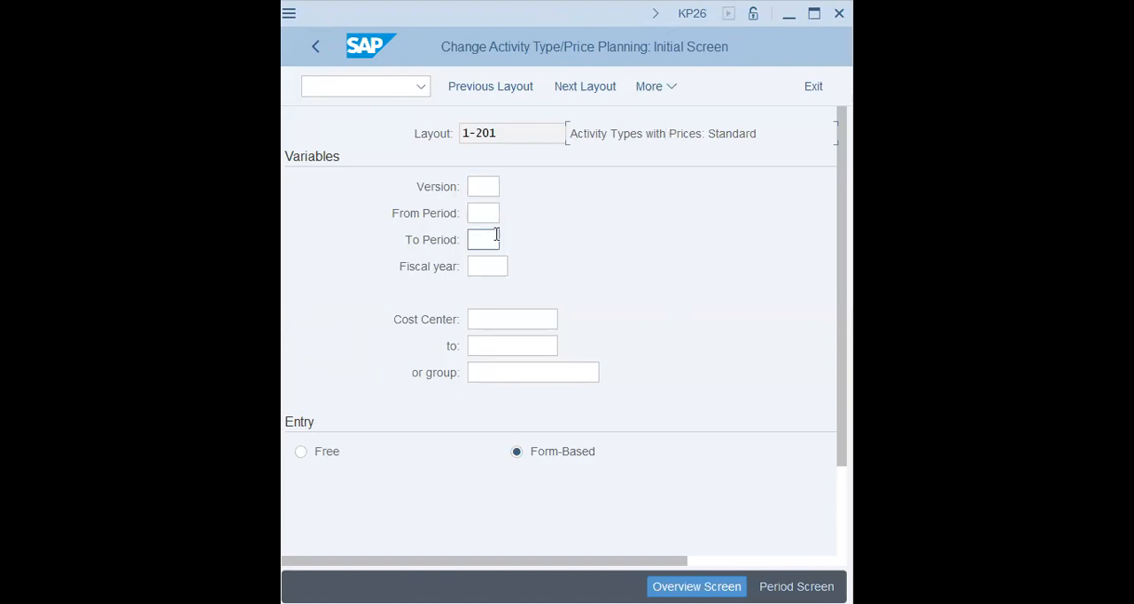
{"action": "left_click", "coordinate": [667, 133]}
{"action": "mouse_move", "coordinate": [698, 255]}
{"action": "left_click", "coordinate": [853, 412]}
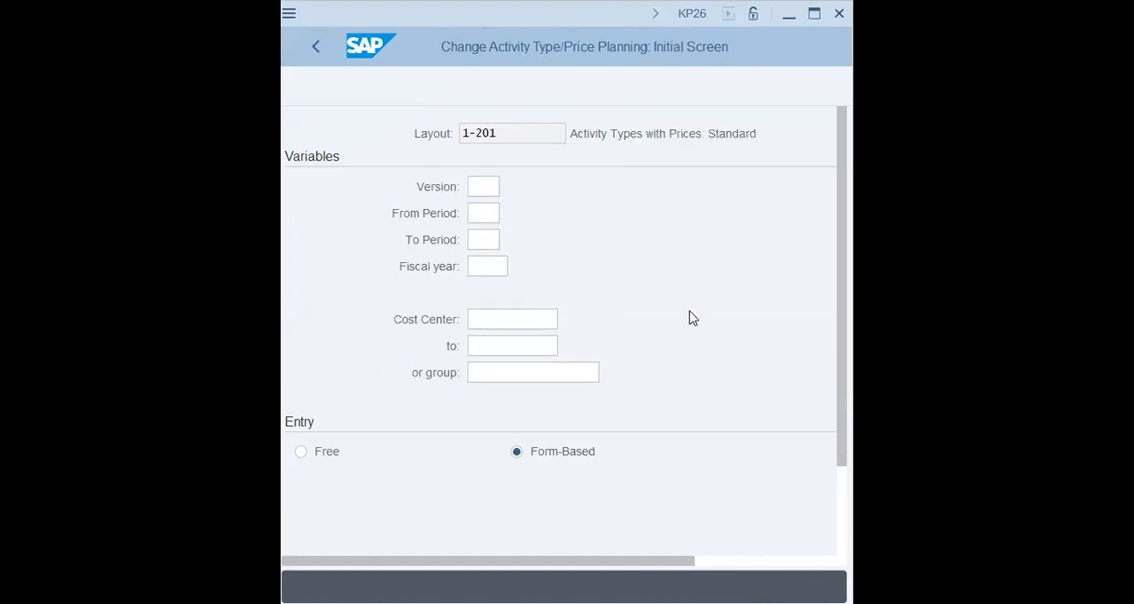
{"action": "key", "text": "Return"}
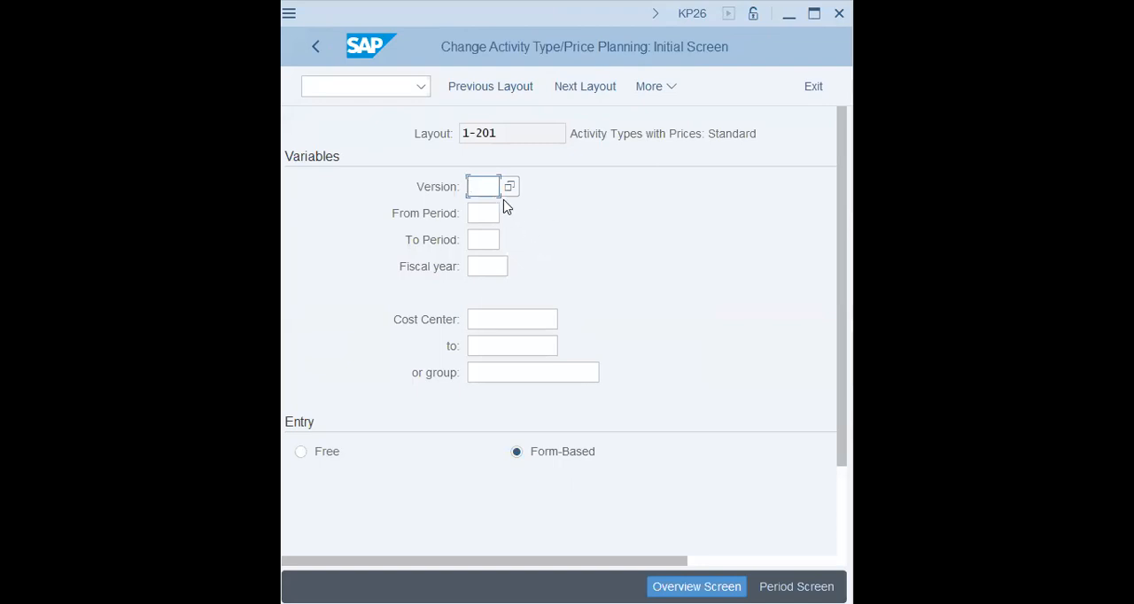
Step: Enter version 0, from period 11 to period 11, fiscal year 2023 and cost center 1009 as the planning variables
{"action": "type", "text": "0"}
{"action": "key", "text": "Tab"}
{"action": "type", "text": "11"}
{"action": "key", "text": "Tab"}
{"action": "type", "text": "11"}
{"action": "key", "text": "Tab"}
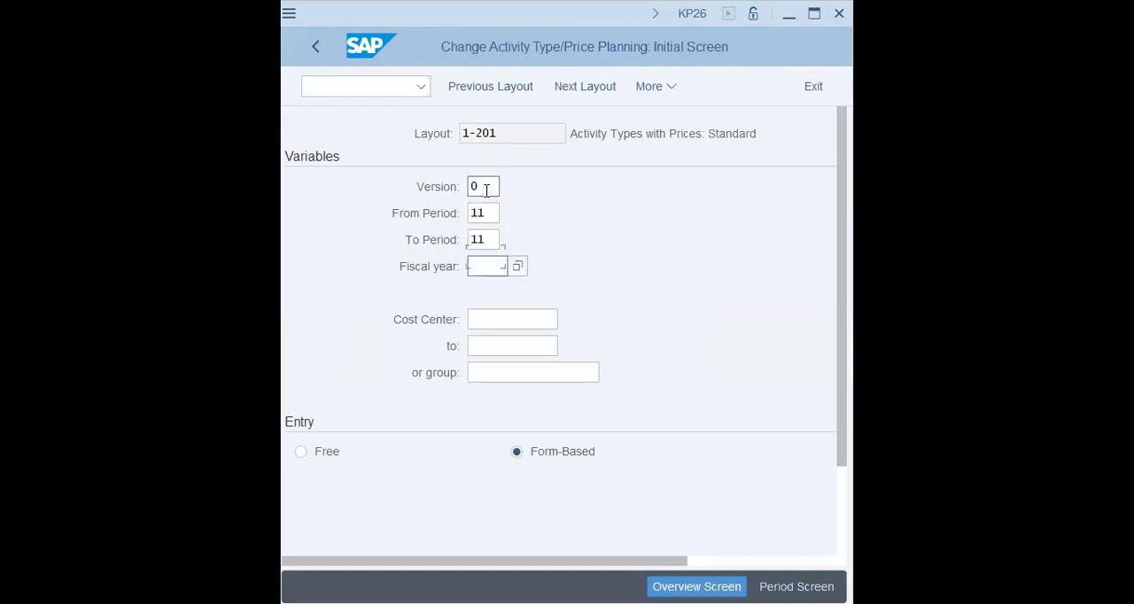
{"action": "type", "text": "2023"}
{"action": "key", "text": "Tab"}
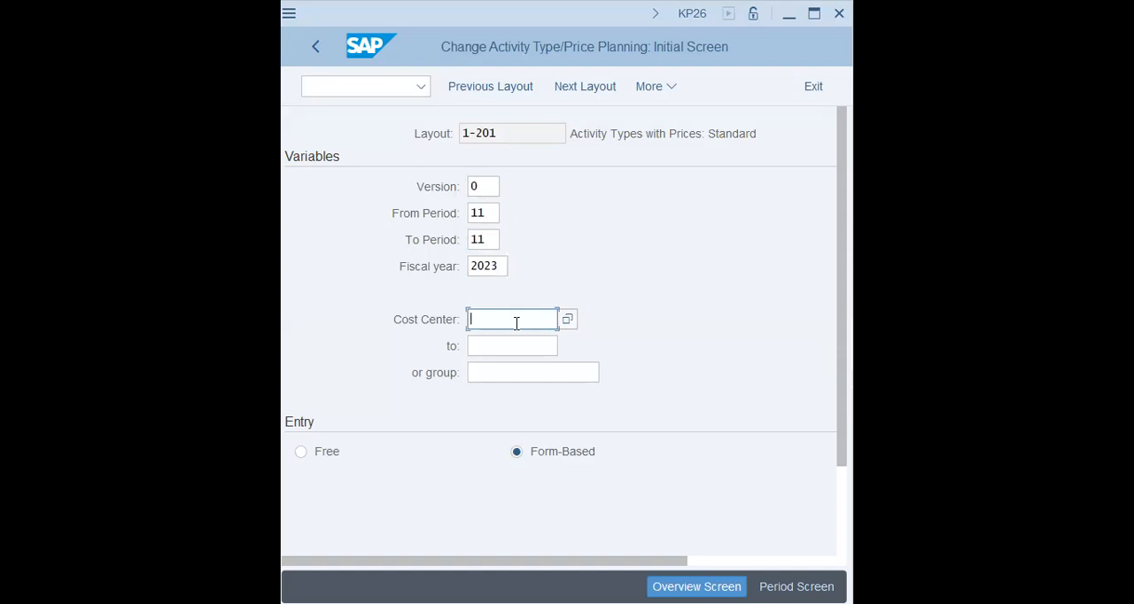
{"action": "type", "text": "1009"}
{"action": "key", "text": "Tab"}
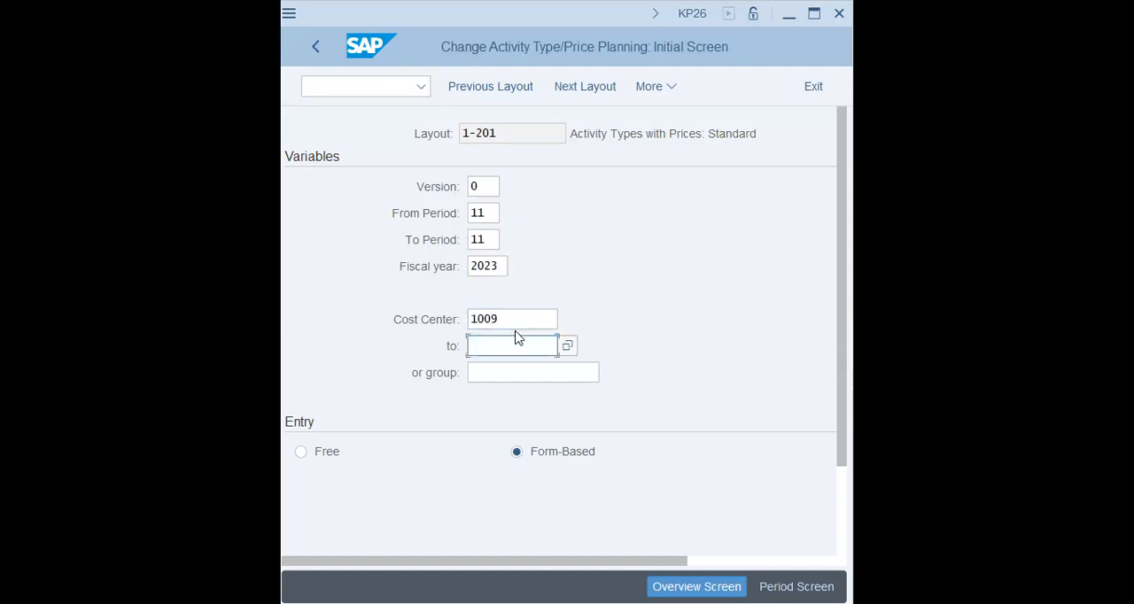
{"action": "key", "text": "Return"}
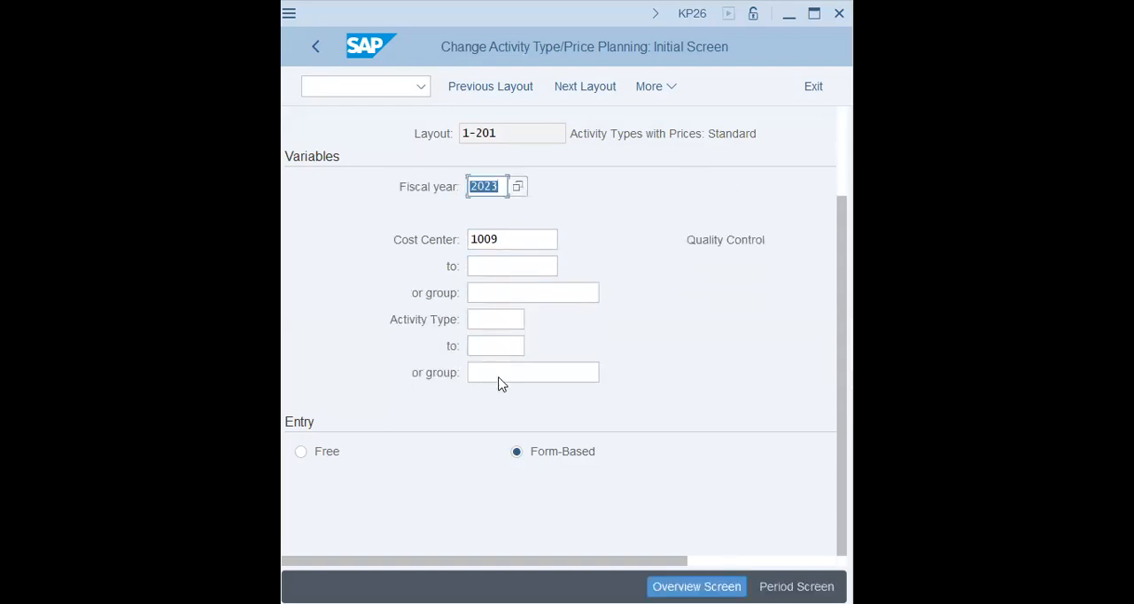
Step: Enter TEST as the activity type group and try to open the overview screen
{"action": "left_click", "coordinate": [498, 377]}
{"action": "type", "text": "test"}
{"action": "key", "text": "Tab"}
{"action": "left_click", "coordinate": [509, 321]}
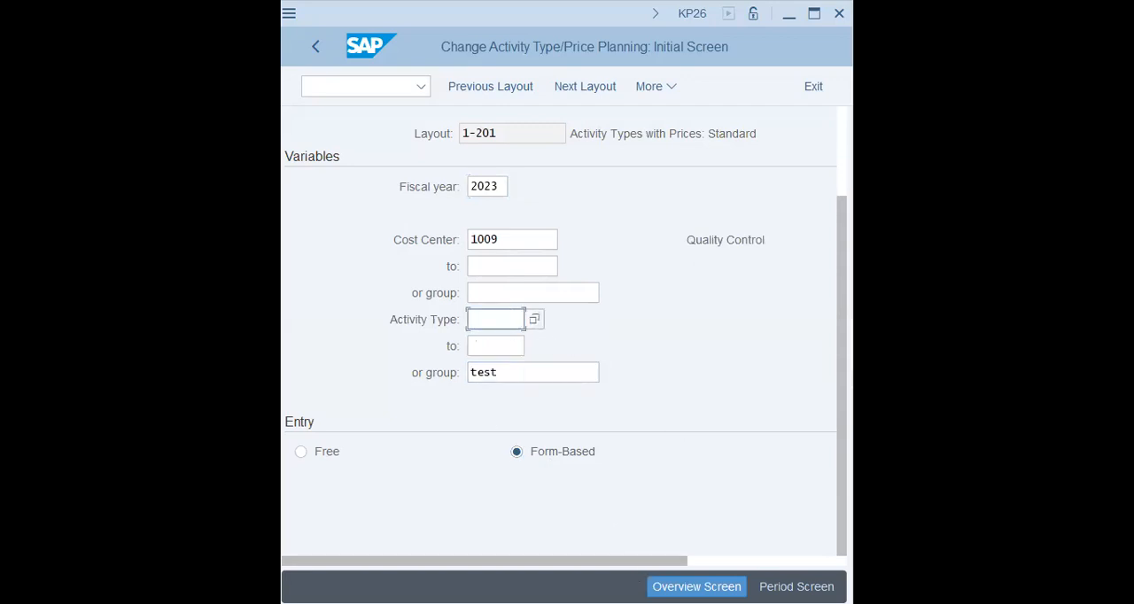
{"action": "left_click", "coordinate": [683, 586]}
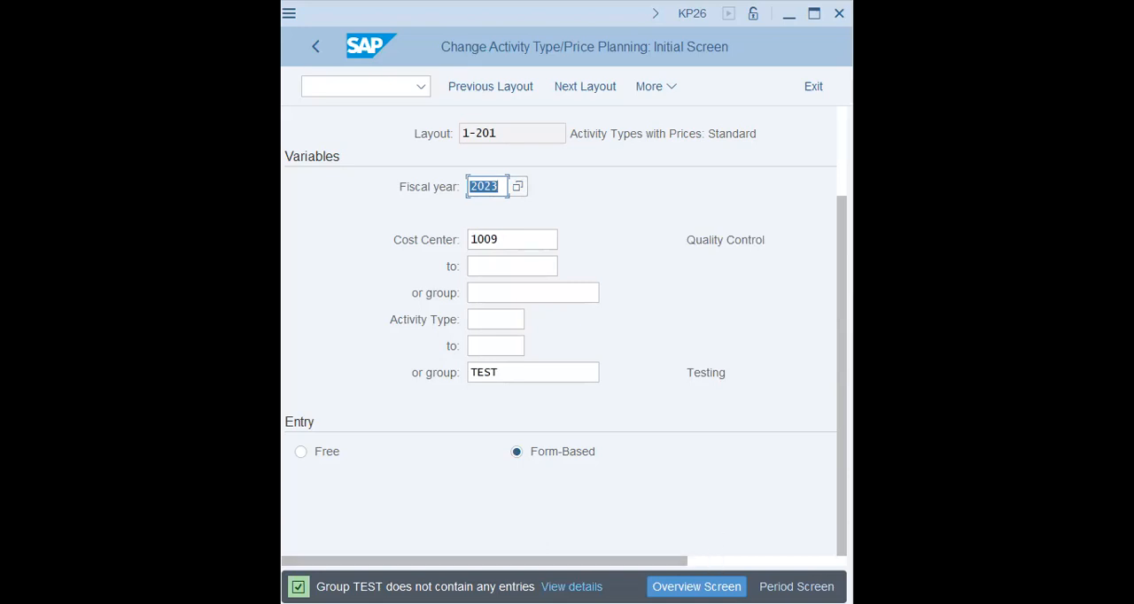
Step: Read the status message's details, close them and return to the SAP Easy Access menu with /n
{"action": "left_click", "coordinate": [580, 586]}
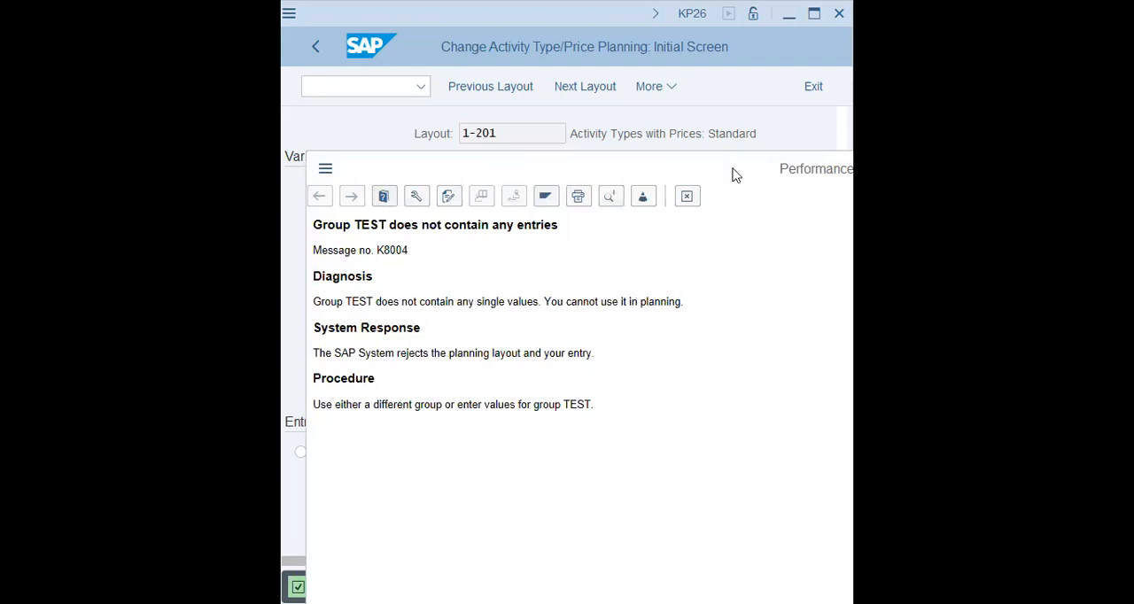
{"action": "left_click", "coordinate": [683, 202]}
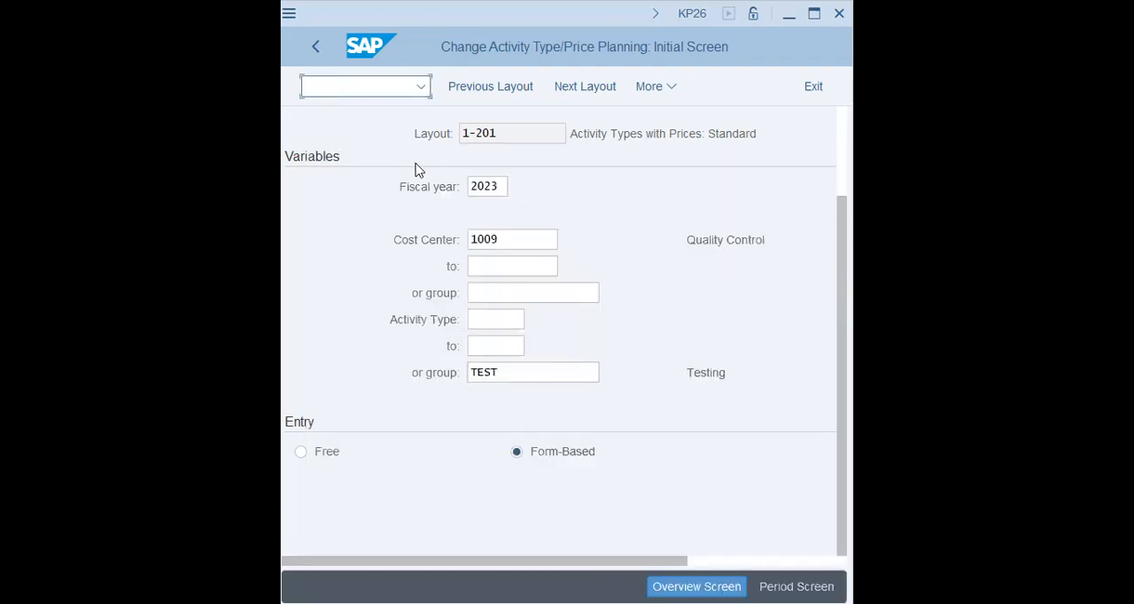
{"action": "type", "text": "/nks0"}
{"action": "key", "text": "BackSpace"}
{"action": "key", "text": "BackSpace"}
{"action": "key", "text": "BackSpace"}
{"action": "key", "text": "BackSpace"}
{"action": "type", "text": "n"}
{"action": "key", "text": "Return"}
Step: Expand the menu tree through Accounting, Controlling and Cost Center Accounting to its Master Data folder
{"action": "left_click", "coordinate": [319, 414]}
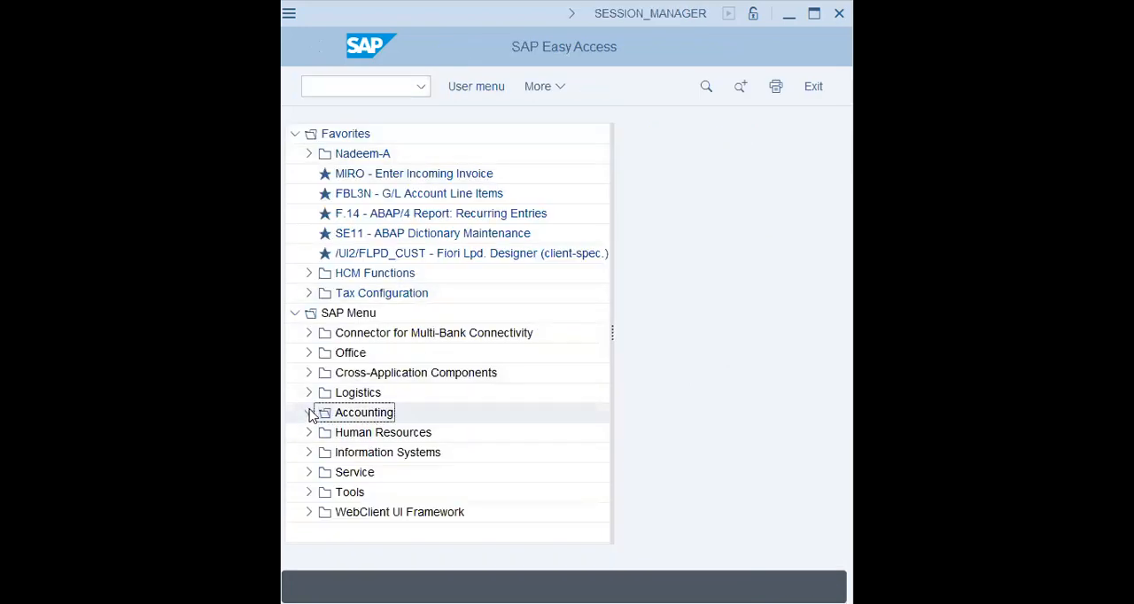
{"action": "left_click", "coordinate": [322, 472]}
{"action": "left_click", "coordinate": [334, 514]}
{"action": "left_click_drag", "start_coordinate": [605, 258], "coordinate": [514, 304]}
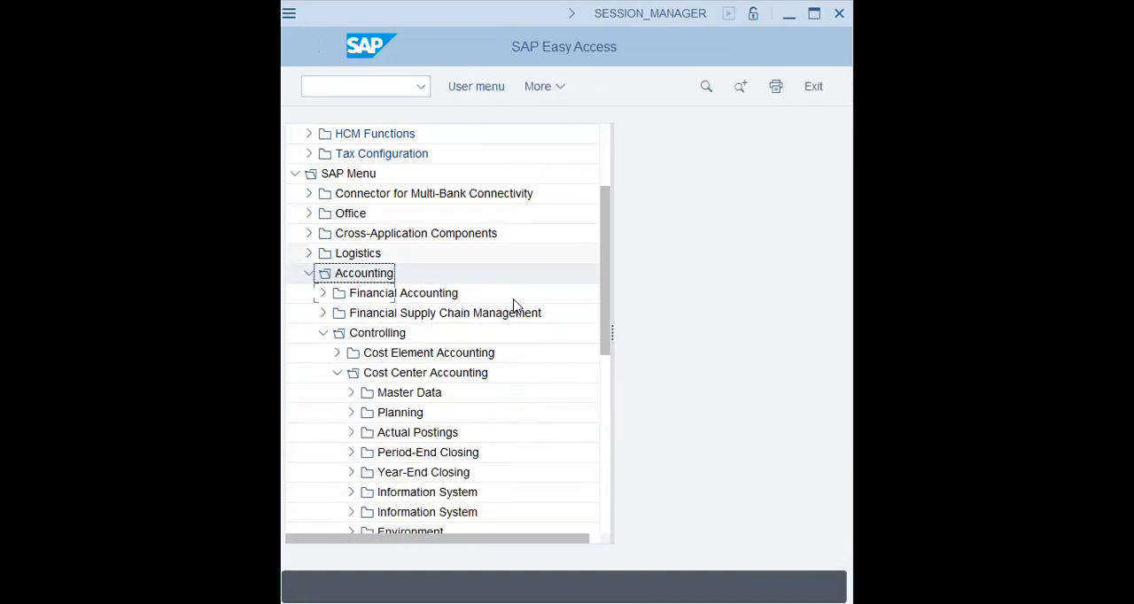
{"action": "scroll", "coordinate": [514, 306], "scroll_direction": "down", "scroll_amount": 1}
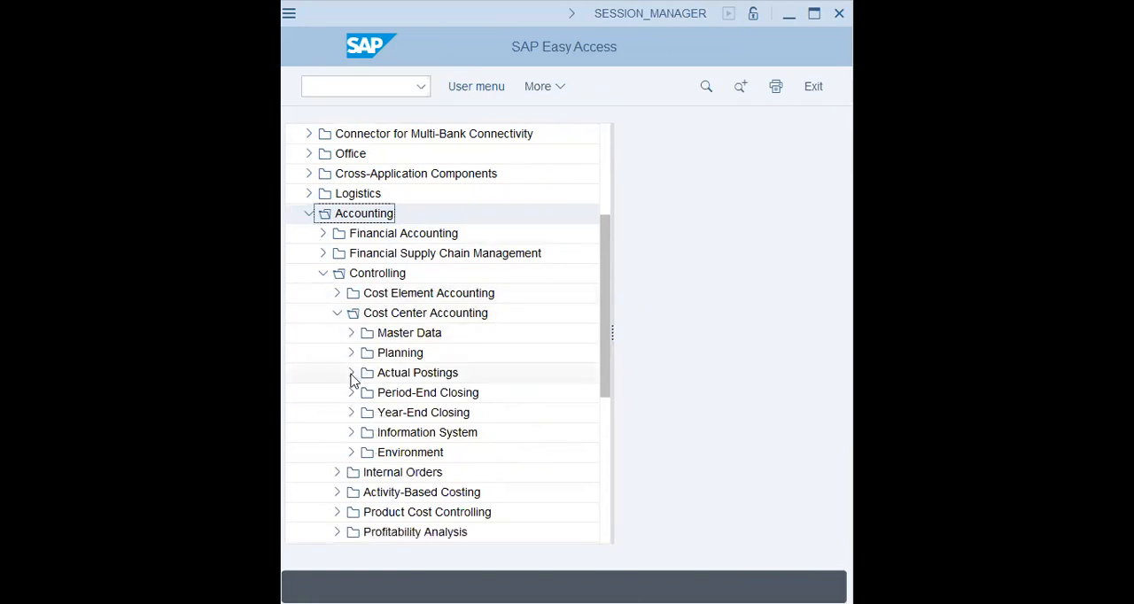
{"action": "left_click", "coordinate": [350, 332]}
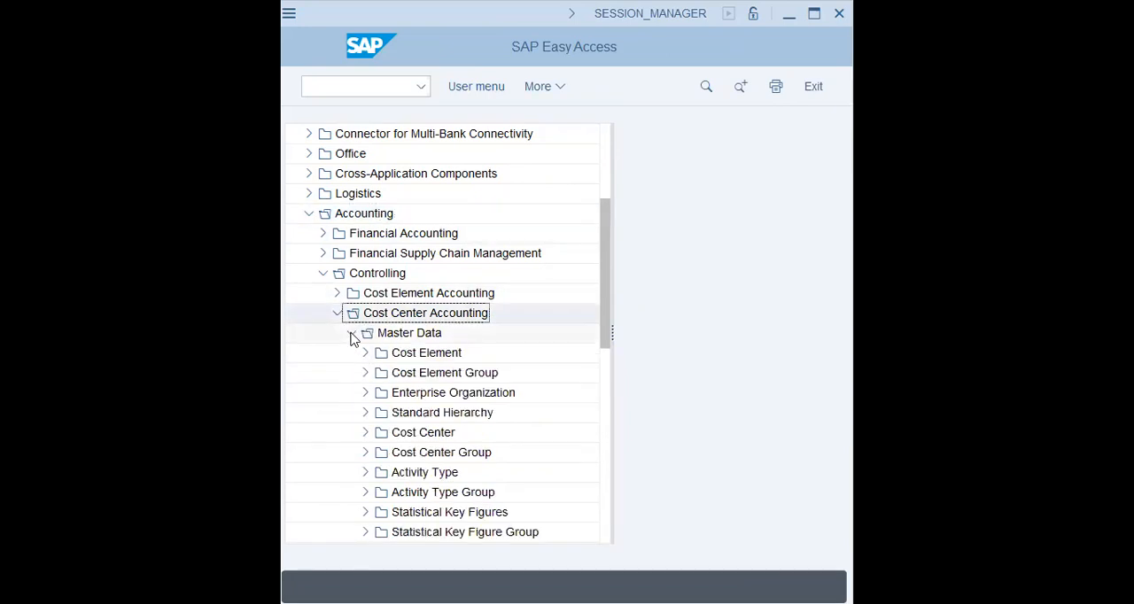
Step: Expand Activity Type down to Individual Processing and select the KL01 - Create entry
{"action": "left_click", "coordinate": [365, 472]}
{"action": "scroll", "coordinate": [346, 422], "scroll_direction": "down", "scroll_amount": 1}
{"action": "left_click", "coordinate": [378, 393]}
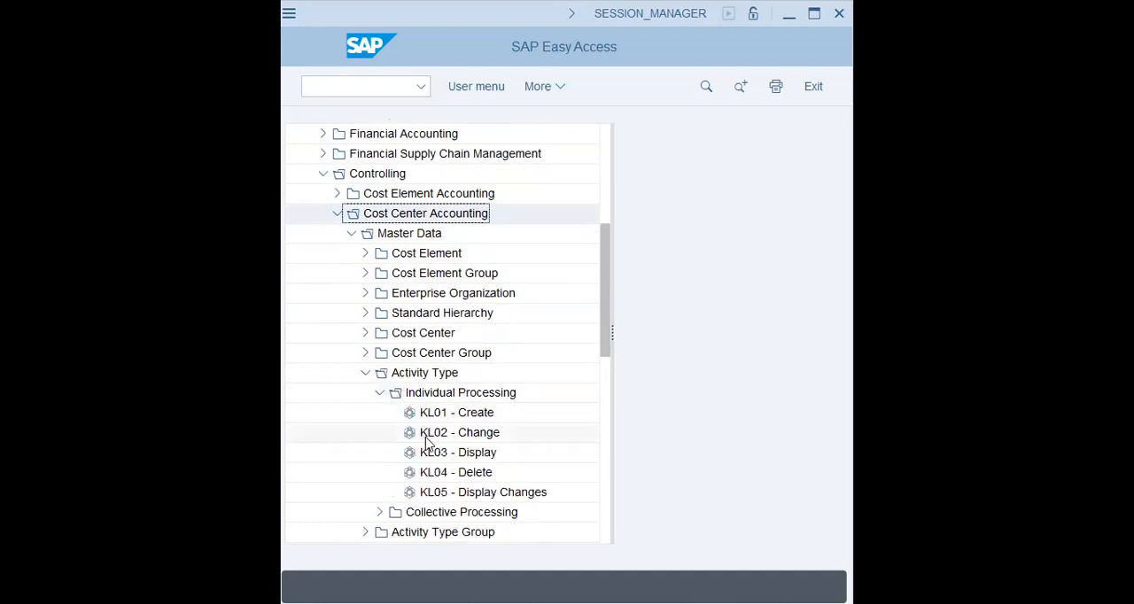
{"action": "left_click", "coordinate": [434, 413]}
{"action": "scroll", "coordinate": [357, 426], "scroll_direction": "down", "scroll_amount": 3}
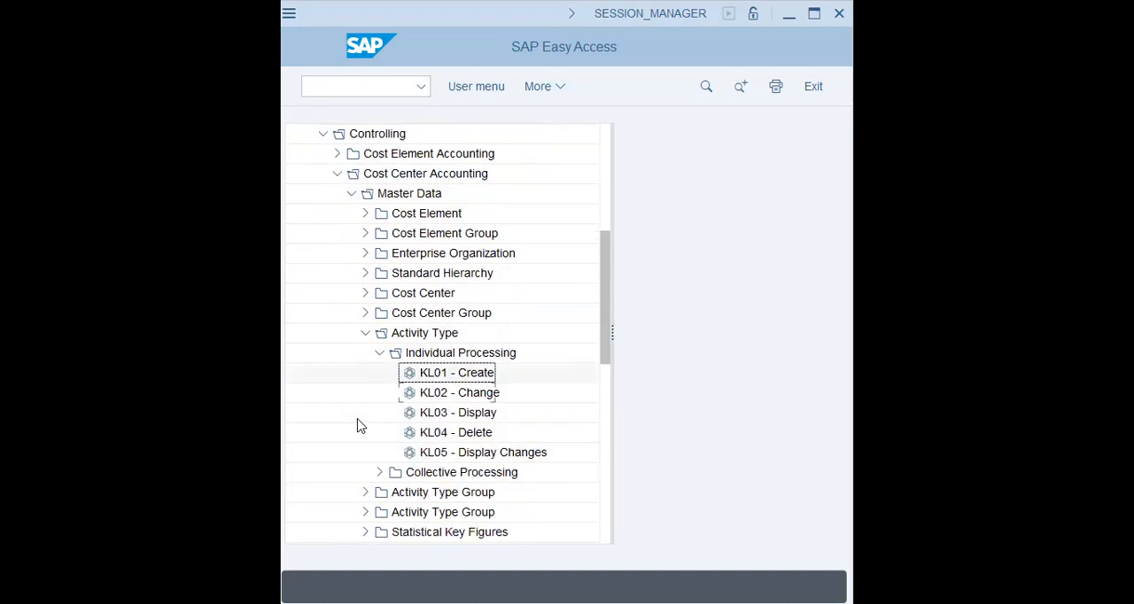
Step: Open activity type group TEST for change with KLH2 and examine the activity types assigned in its structure
{"action": "left_click", "coordinate": [365, 472]}
{"action": "scroll", "coordinate": [314, 422], "scroll_direction": "down", "scroll_amount": 2}
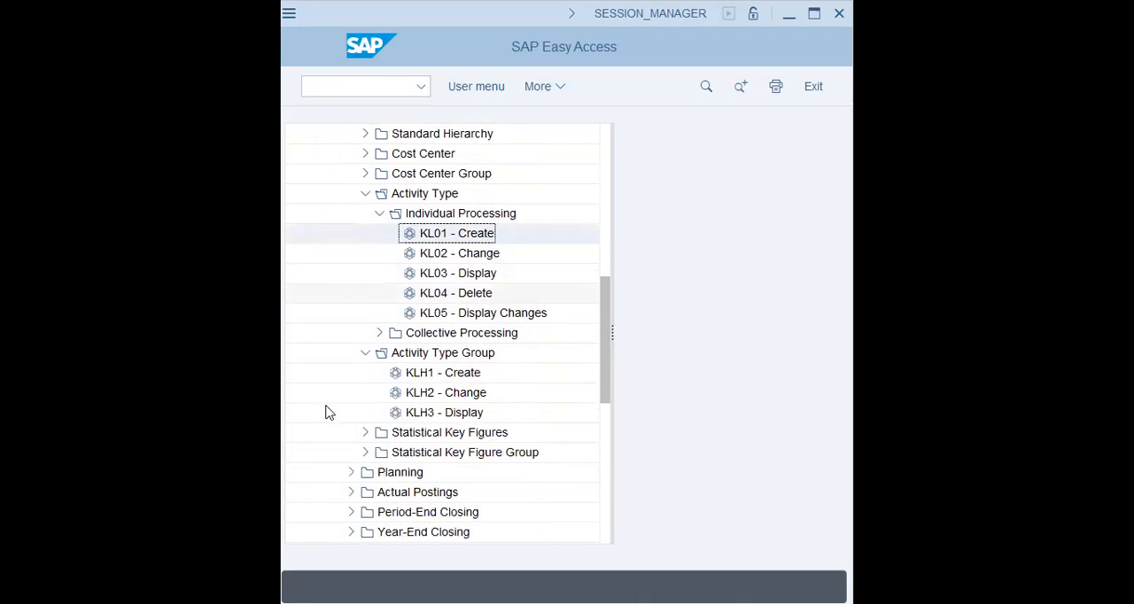
{"action": "double_click", "coordinate": [467, 374]}
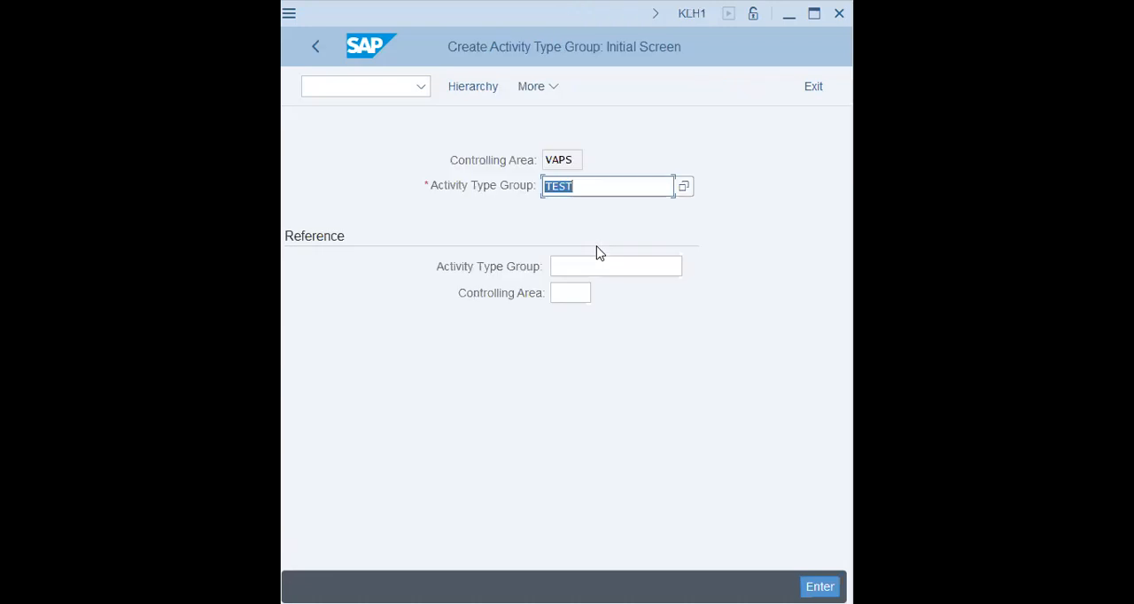
{"action": "left_click", "coordinate": [317, 47]}
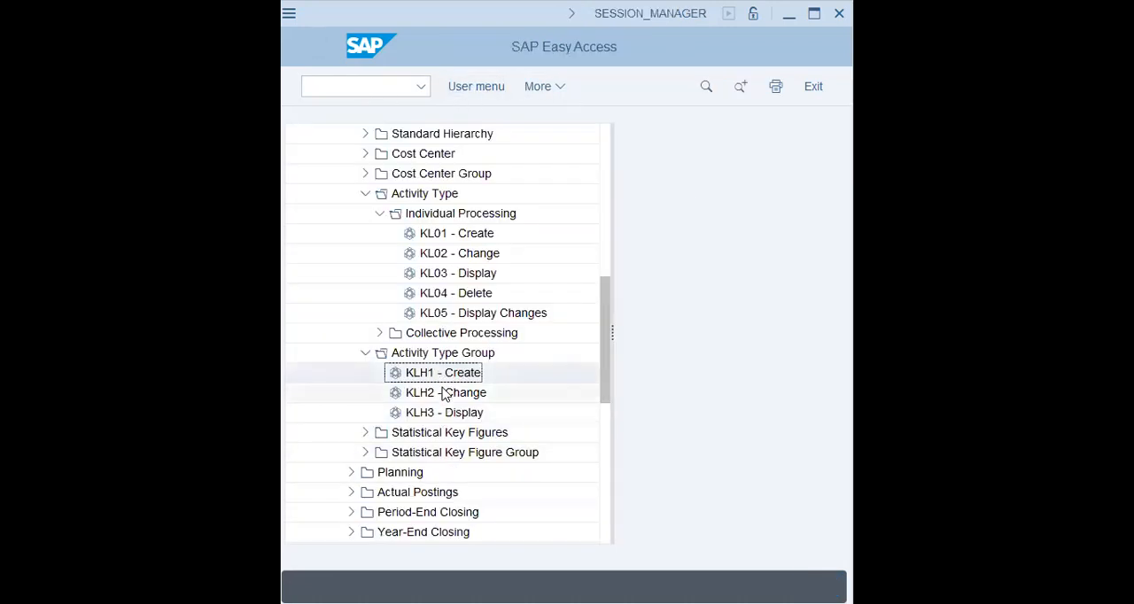
{"action": "double_click", "coordinate": [445, 395]}
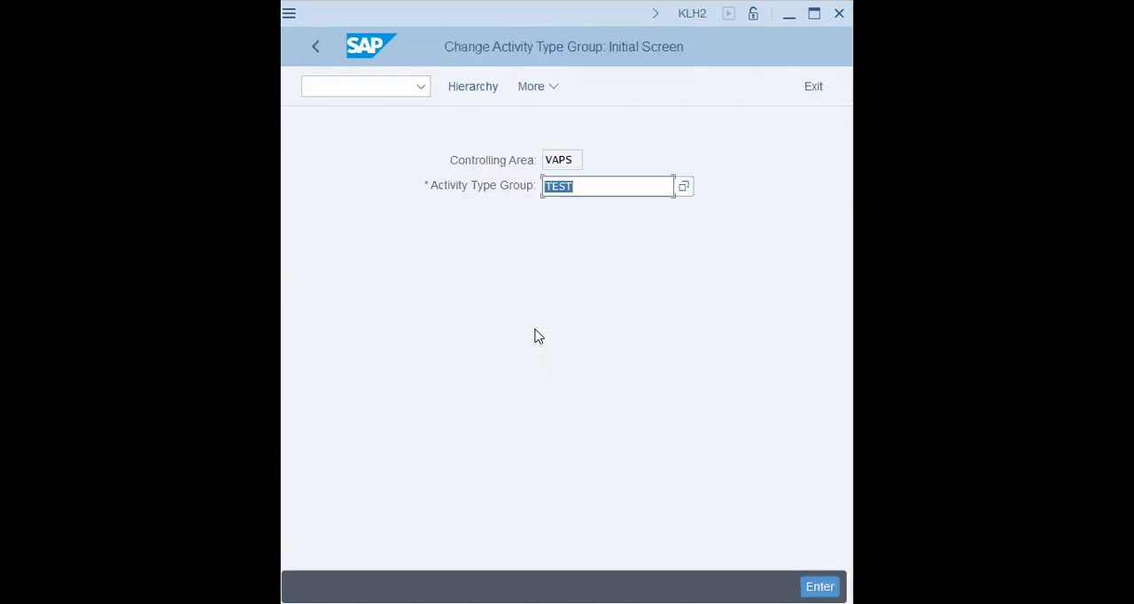
{"action": "key", "text": "Return"}
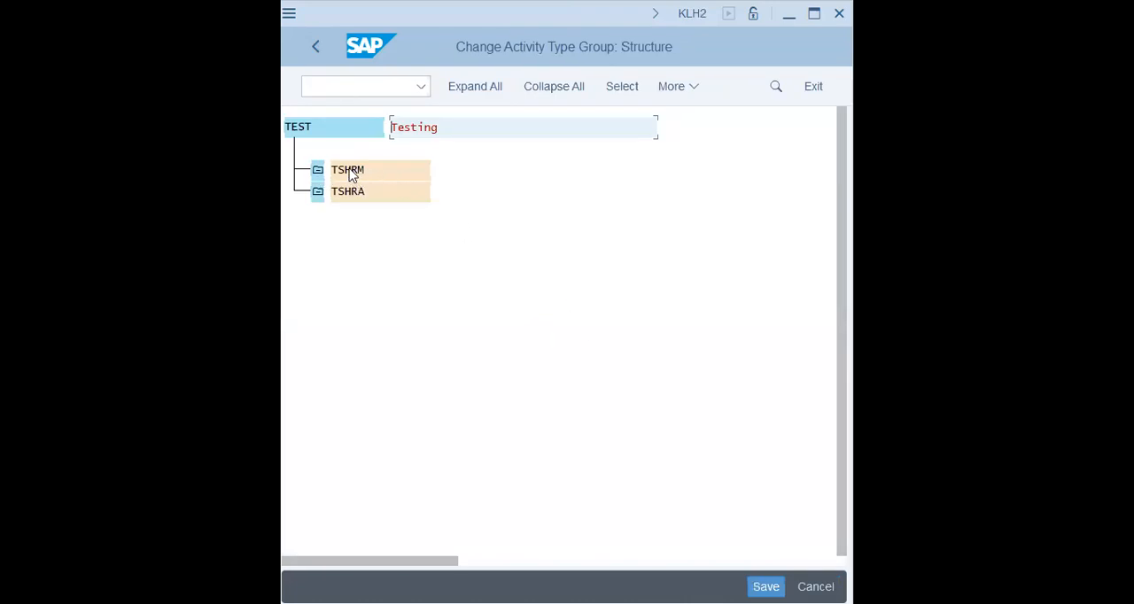
{"action": "left_click", "coordinate": [353, 192]}
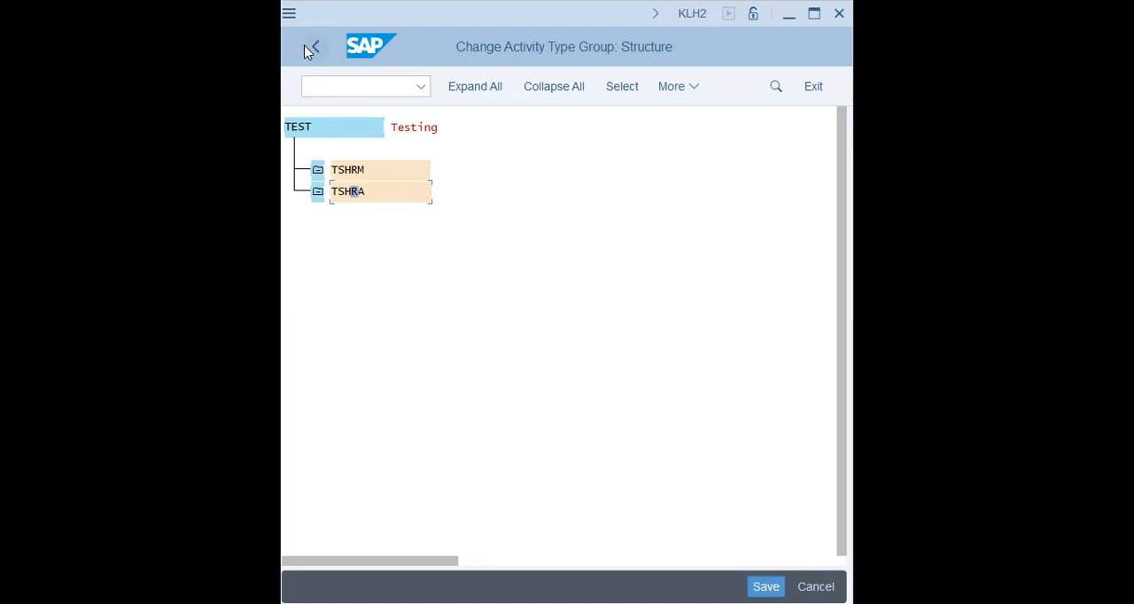
Step: Leave the group structure and go to activity type price planning with the command /nkp26
{"action": "left_click", "coordinate": [326, 88]}
{"action": "type", "text": "/nkp26"}
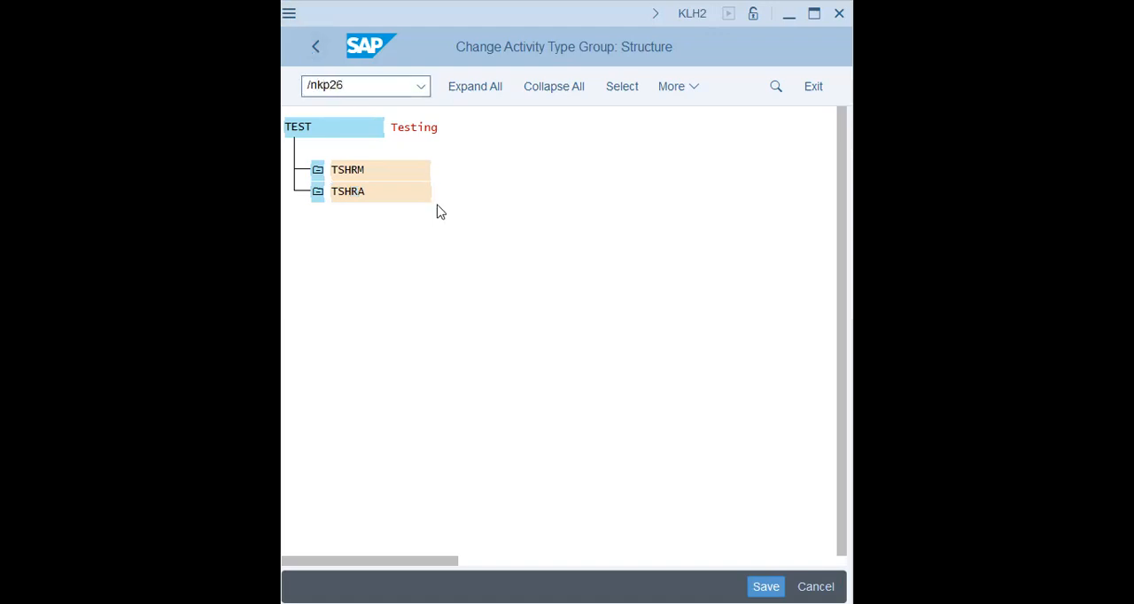
{"action": "key", "text": "Return"}
Step: Set the planning range from period 1 to period 12 and confirm the variables
{"action": "key", "text": "Tab"}
{"action": "type", "text": "1"}
{"action": "key", "text": "Tab"}
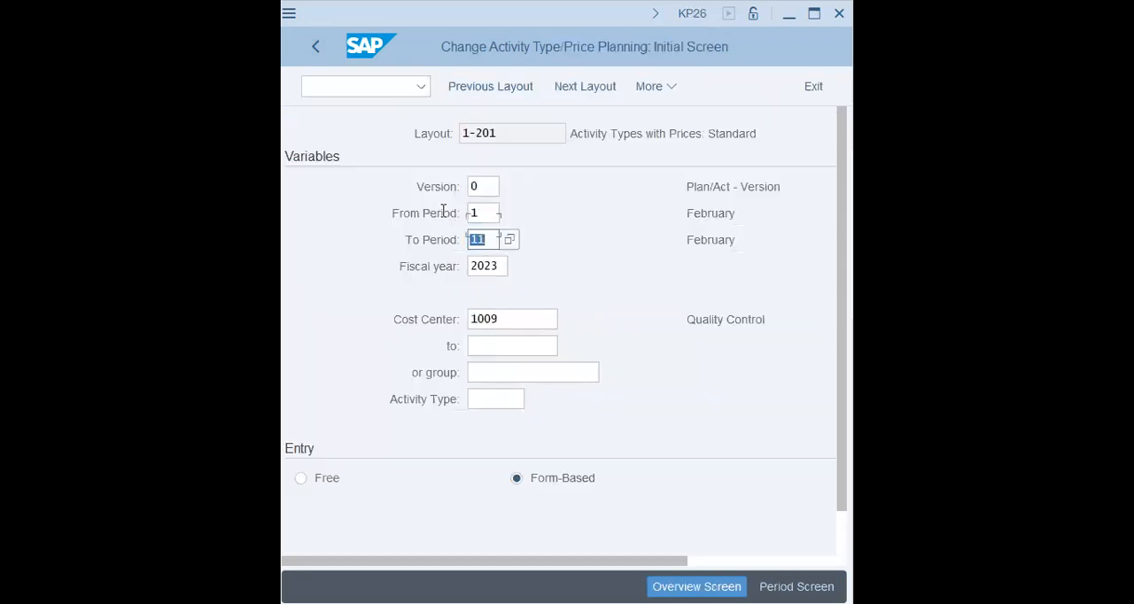
{"action": "left_click", "coordinate": [492, 240]}
{"action": "key", "text": "BackSpace"}
{"action": "type", "text": "2"}
{"action": "key", "text": "Tab"}
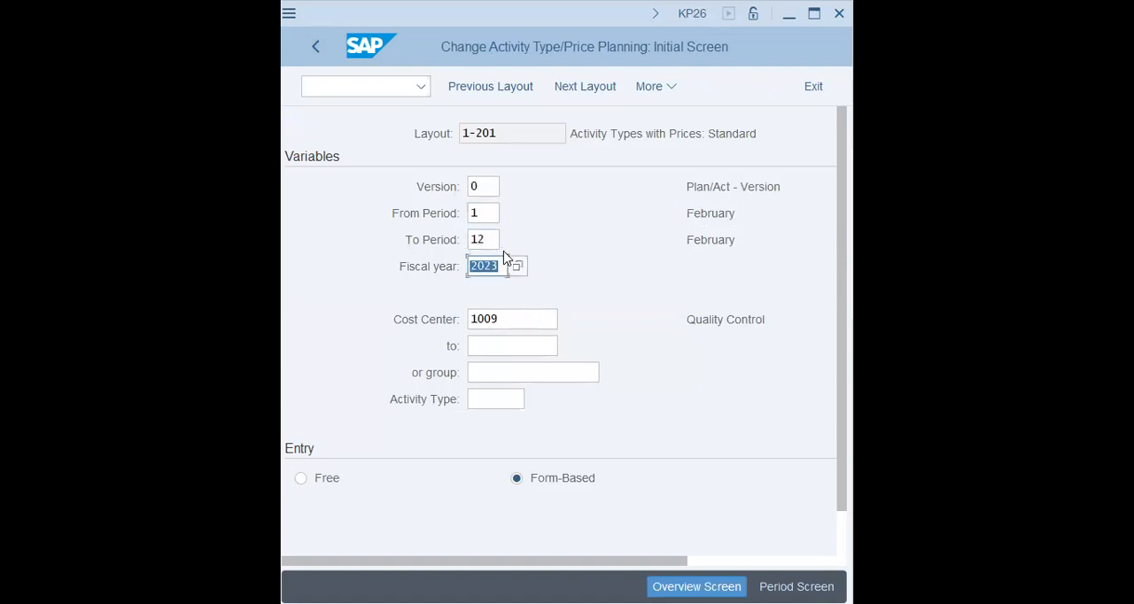
{"action": "key", "text": "Return"}
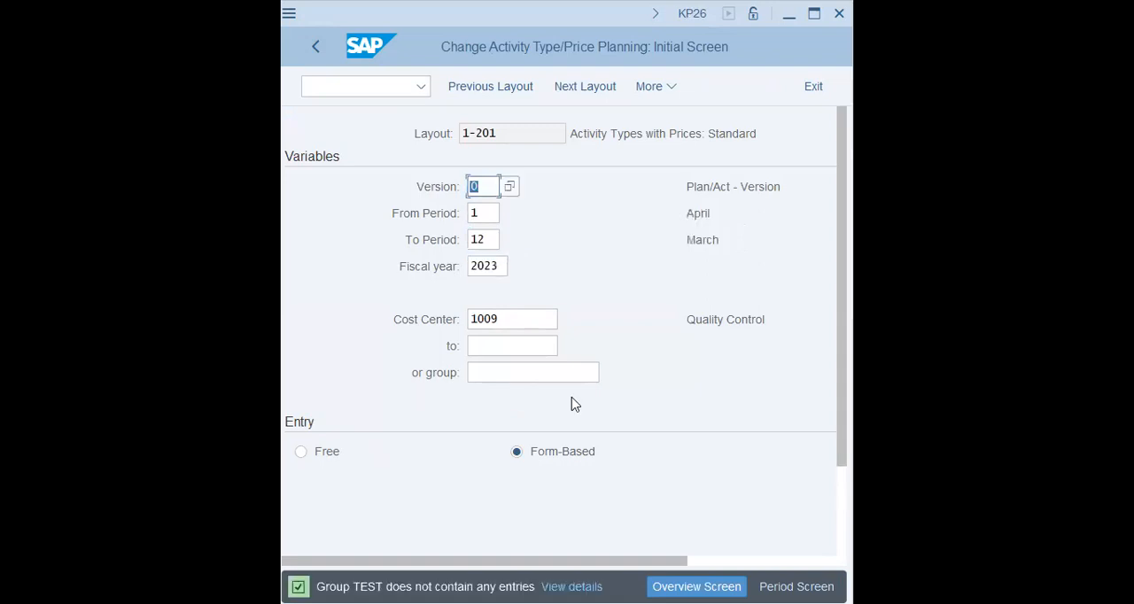
{"action": "left_click", "coordinate": [540, 341]}
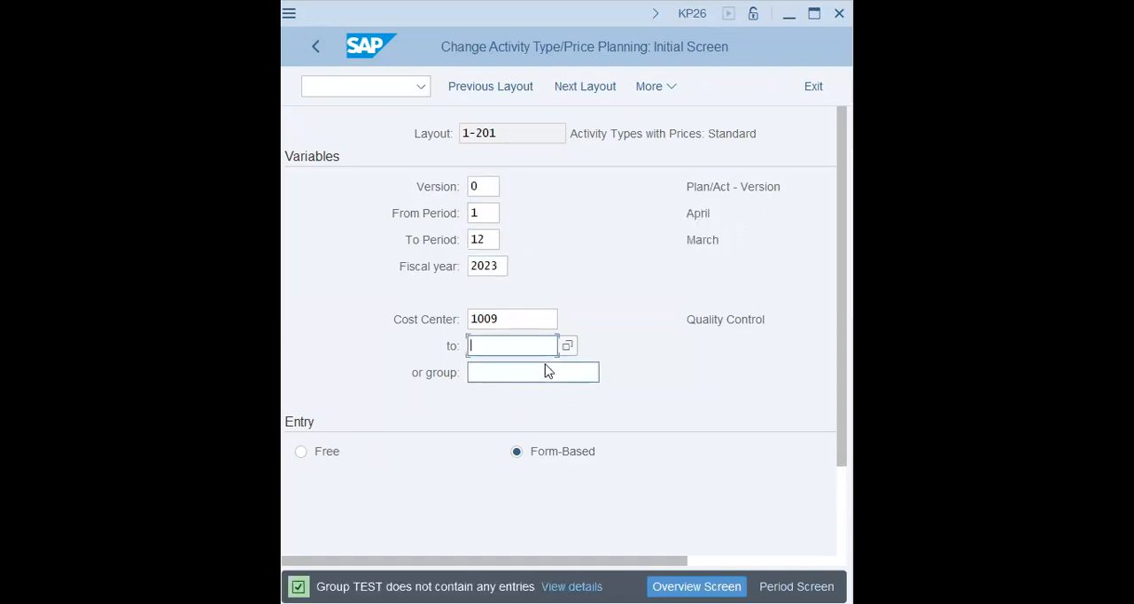
Step: Check the cost center, activity type and activity type group entries on the initial screen and confirm the variables
{"action": "left_click", "coordinate": [546, 371]}
{"action": "scroll", "coordinate": [534, 352], "scroll_direction": "down", "scroll_amount": 1}
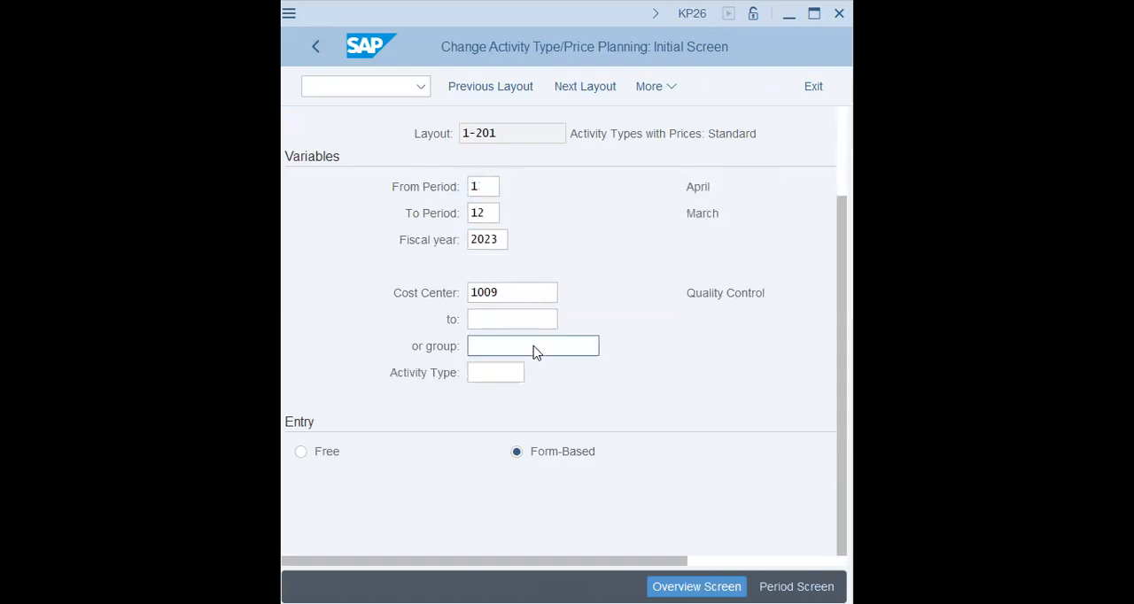
{"action": "left_click", "coordinate": [494, 370]}
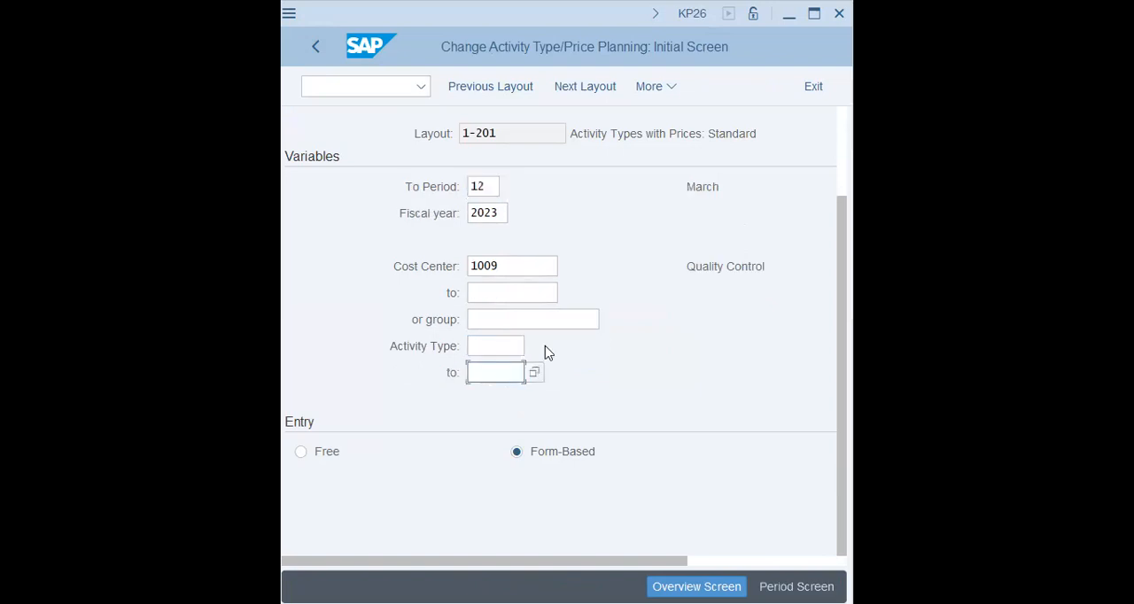
{"action": "key", "text": "Tab"}
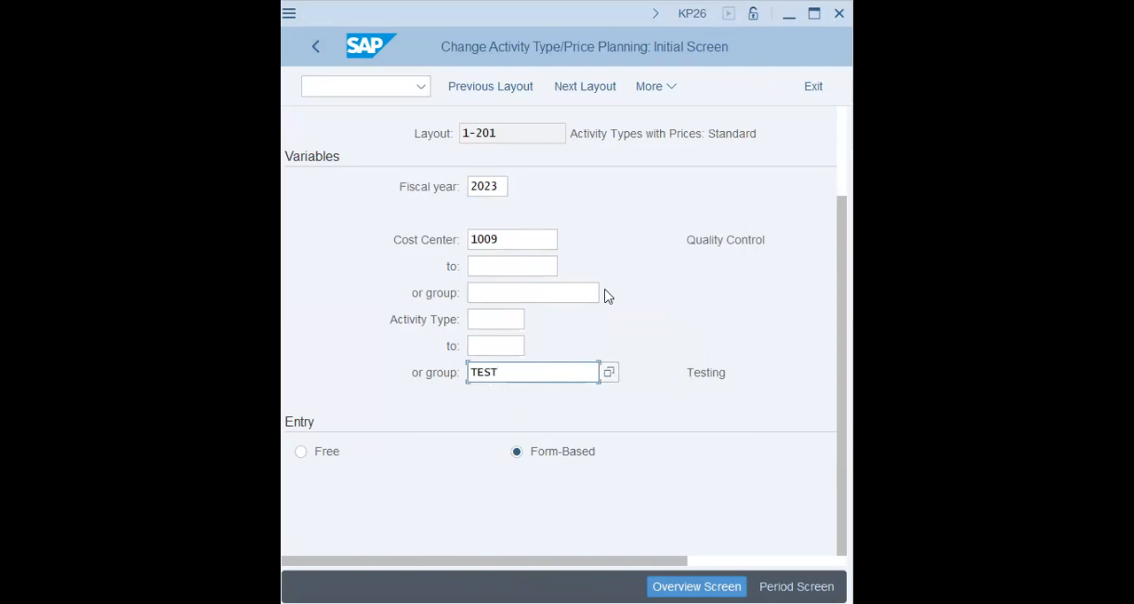
{"action": "left_click", "coordinate": [496, 186]}
{"action": "key", "text": "Return"}
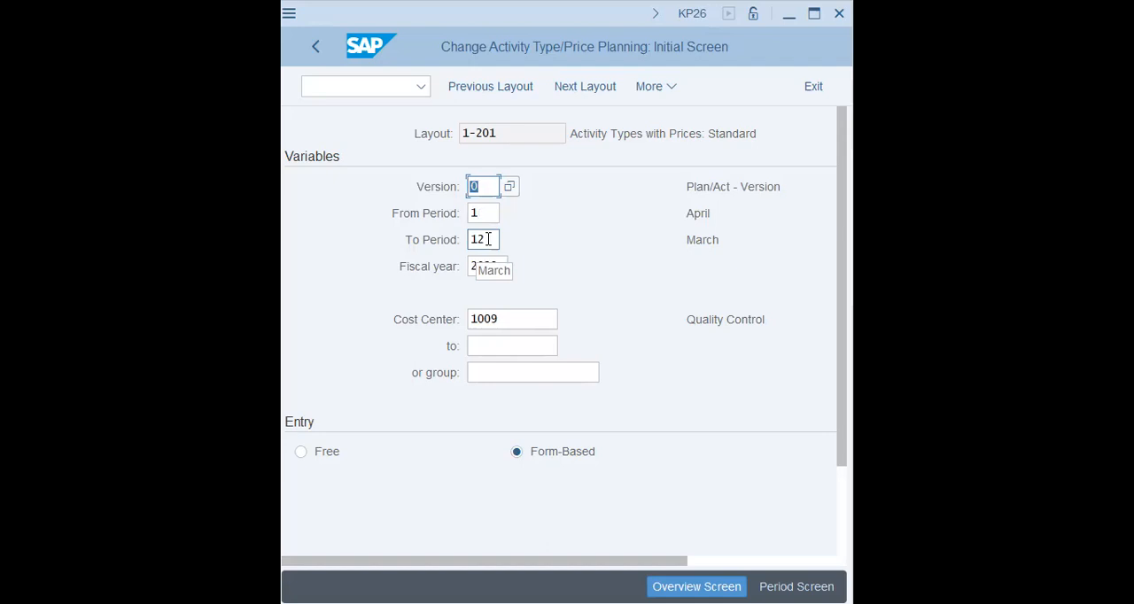
Step: Set both the From Period and the To Period to 8 and confirm the variables
{"action": "left_click", "coordinate": [480, 213]}
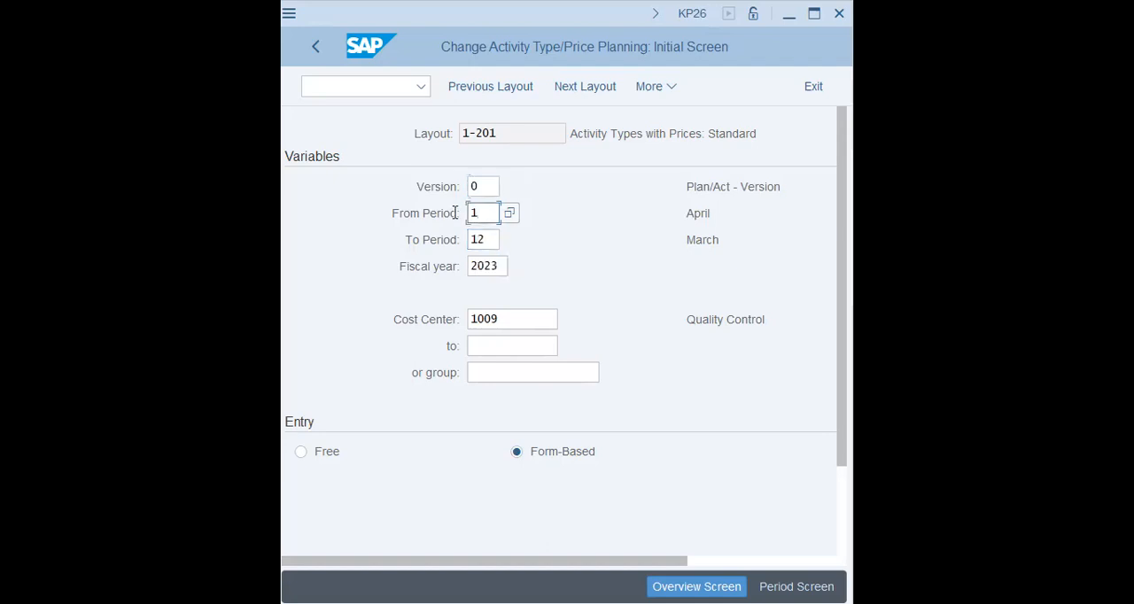
{"action": "type", "text": "8"}
{"action": "key", "text": "Tab"}
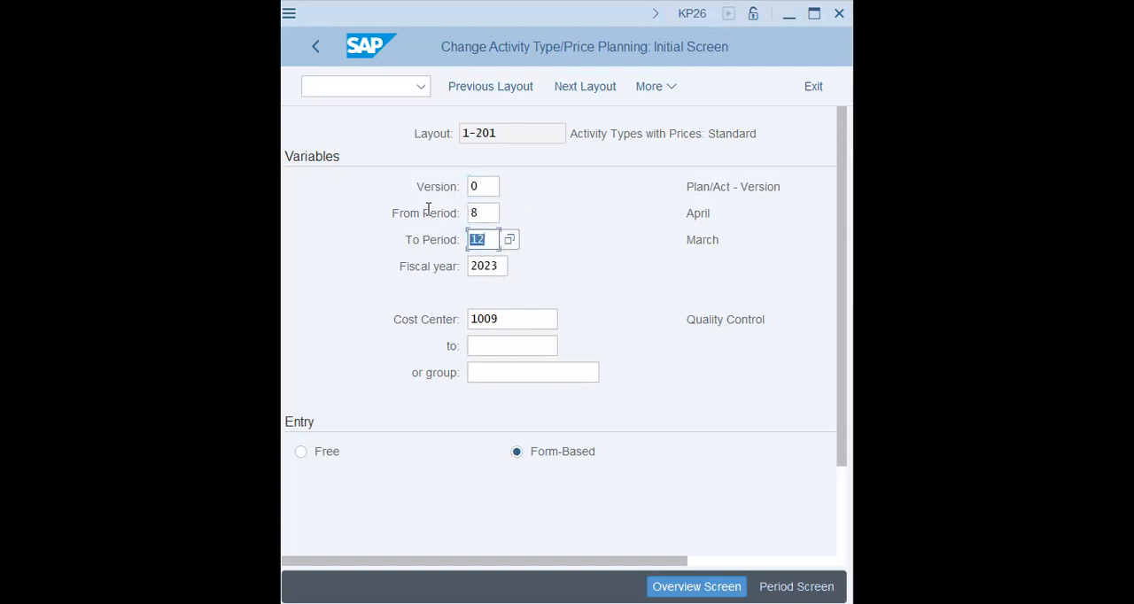
{"action": "type", "text": "8"}
{"action": "key", "text": "Tab"}
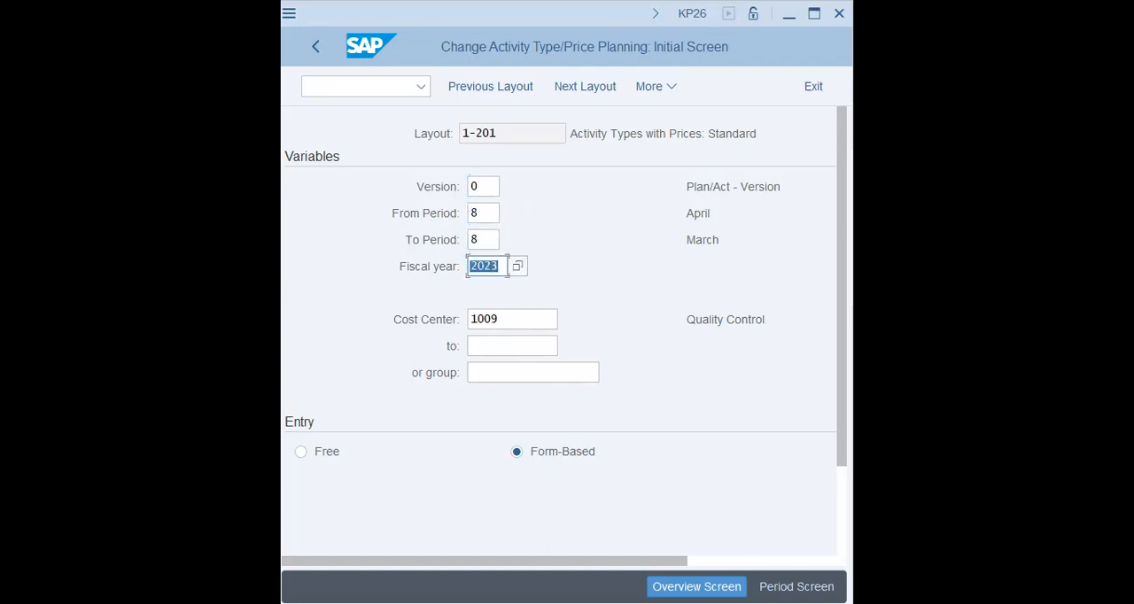
{"action": "key", "text": "Return"}
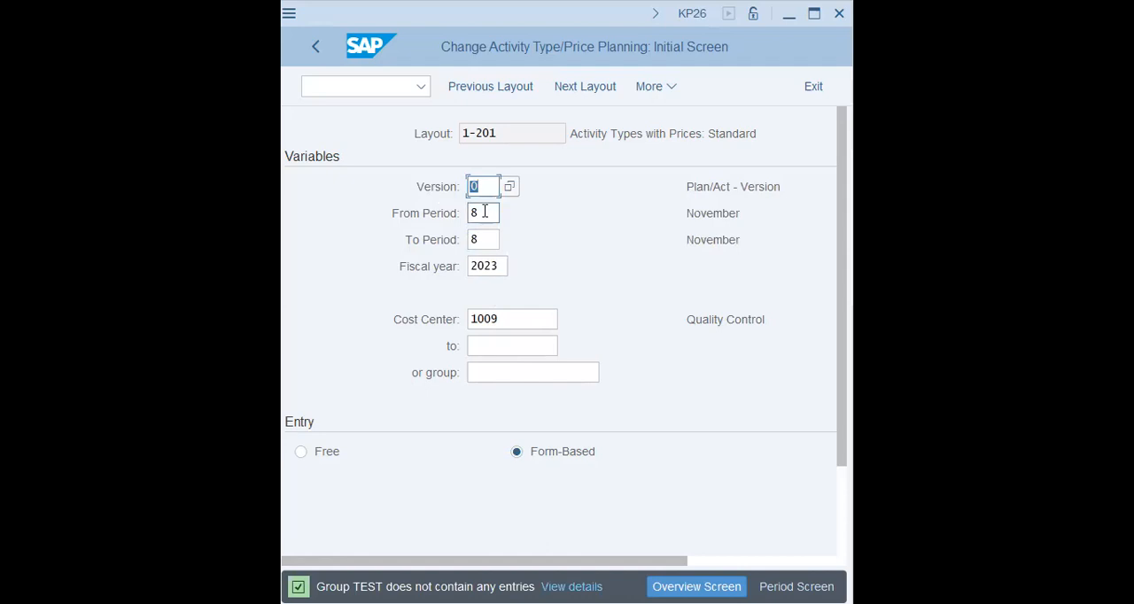
Step: Change the planning range to period 9 only and confirm the variables
{"action": "key", "text": "Tab"}
{"action": "type", "text": "9"}
{"action": "key", "text": "Tab"}
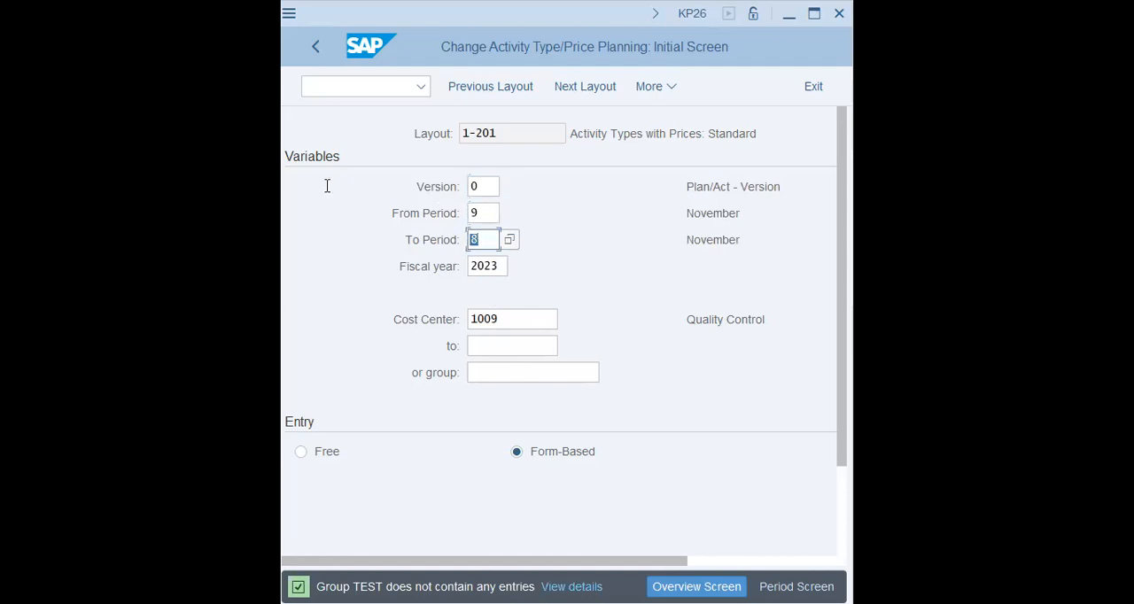
{"action": "type", "text": "9"}
{"action": "key", "text": "Tab"}
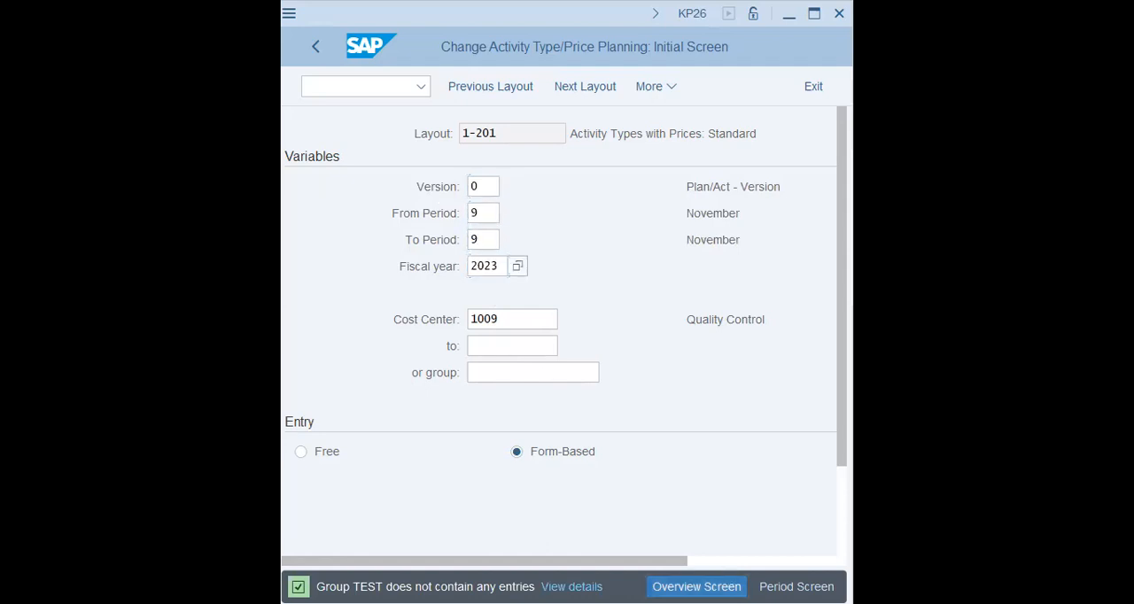
{"action": "key", "text": "Return"}
Step: Set the From Period and To Period to 10 and confirm the entries
{"action": "left_click", "coordinate": [493, 213]}
{"action": "type", "text": "10"}
{"action": "key", "text": "Tab"}
{"action": "type", "text": "10"}
{"action": "key", "text": "Tab"}
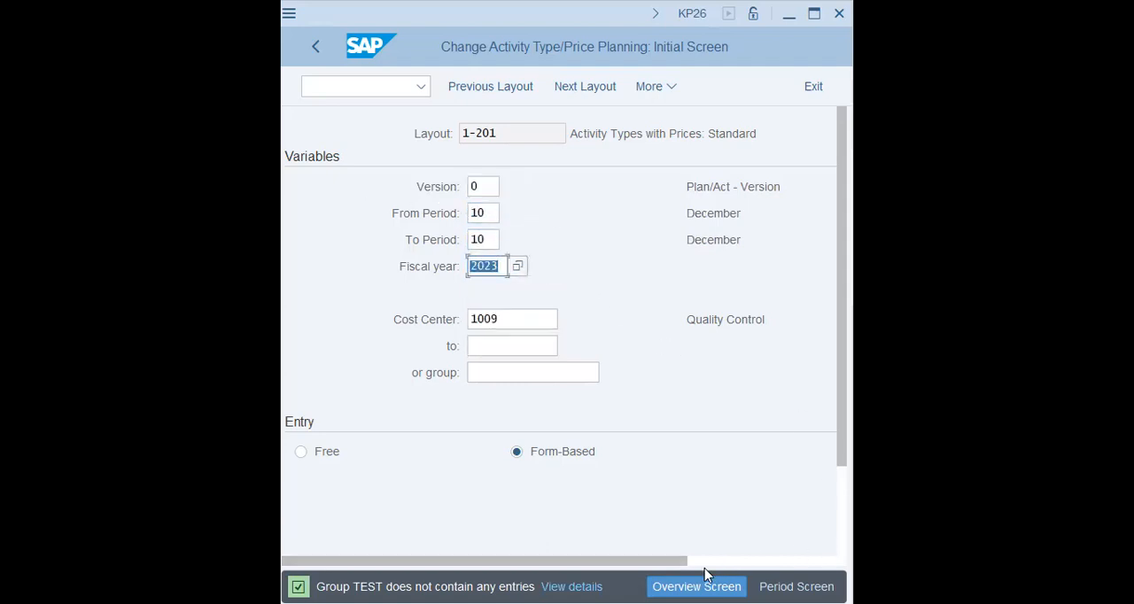
{"action": "key", "text": "Return"}
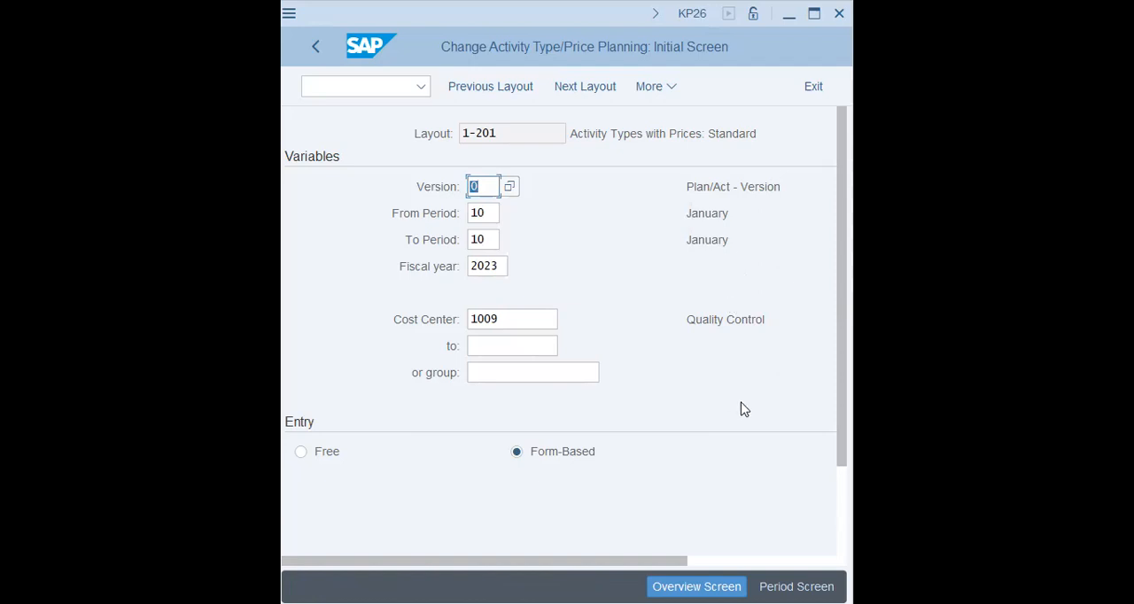
Step: Review the selection variables, set the From Period and To Period to 1 and confirm them
{"action": "left_click", "coordinate": [524, 320]}
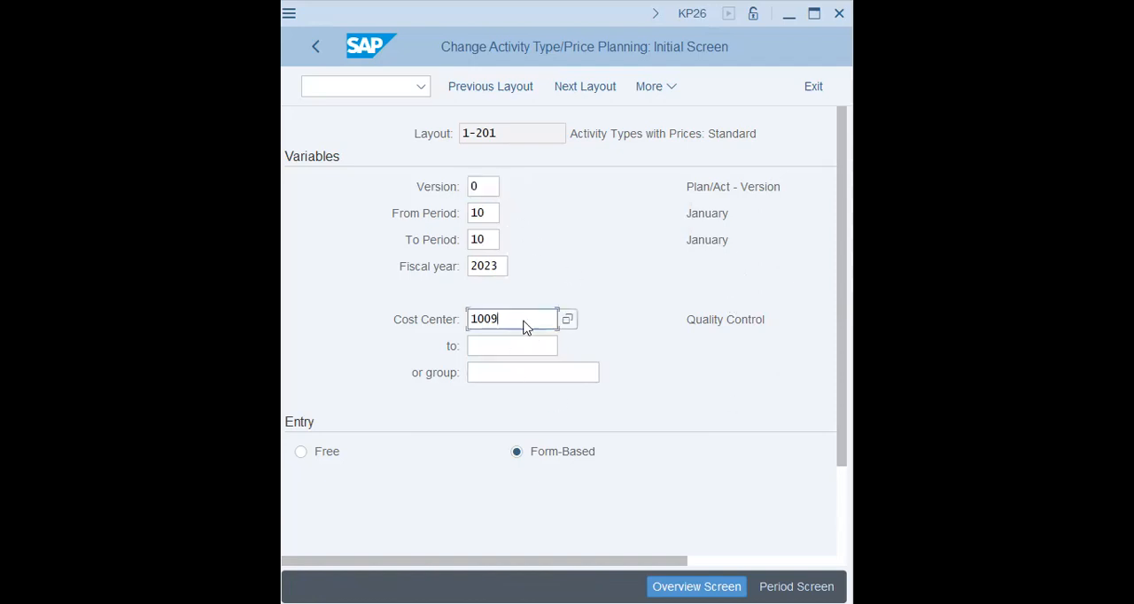
{"action": "scroll", "coordinate": [525, 321], "scroll_direction": "down", "scroll_amount": 1}
{"action": "scroll", "coordinate": [524, 321], "scroll_direction": "down", "scroll_amount": 1}
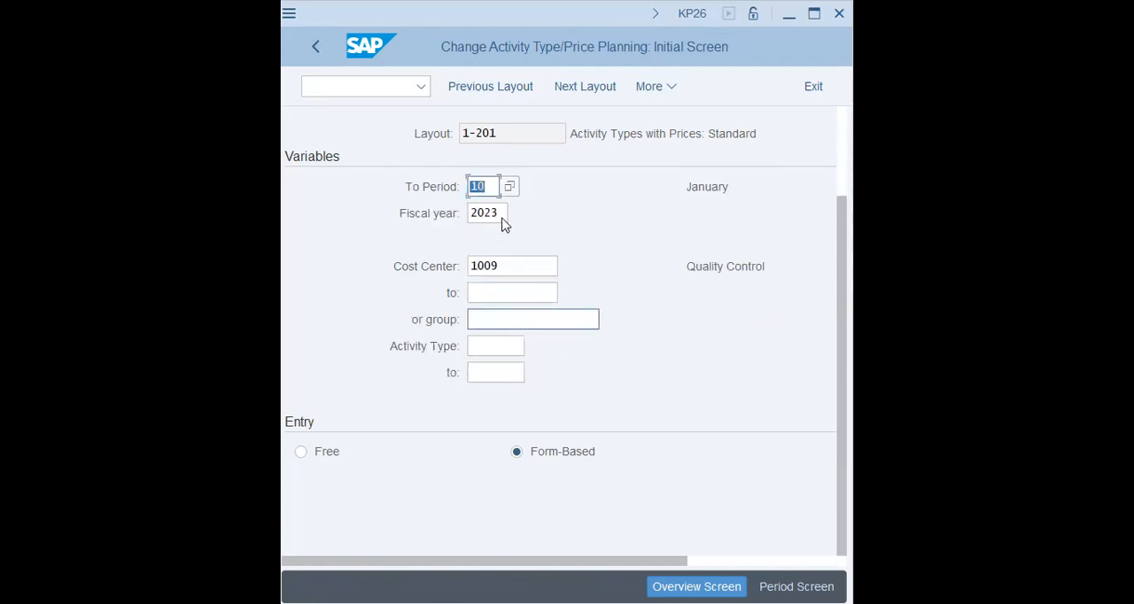
{"action": "scroll", "coordinate": [503, 220], "scroll_direction": "up", "scroll_amount": 2}
{"action": "scroll", "coordinate": [502, 228], "scroll_direction": "up", "scroll_amount": 1}
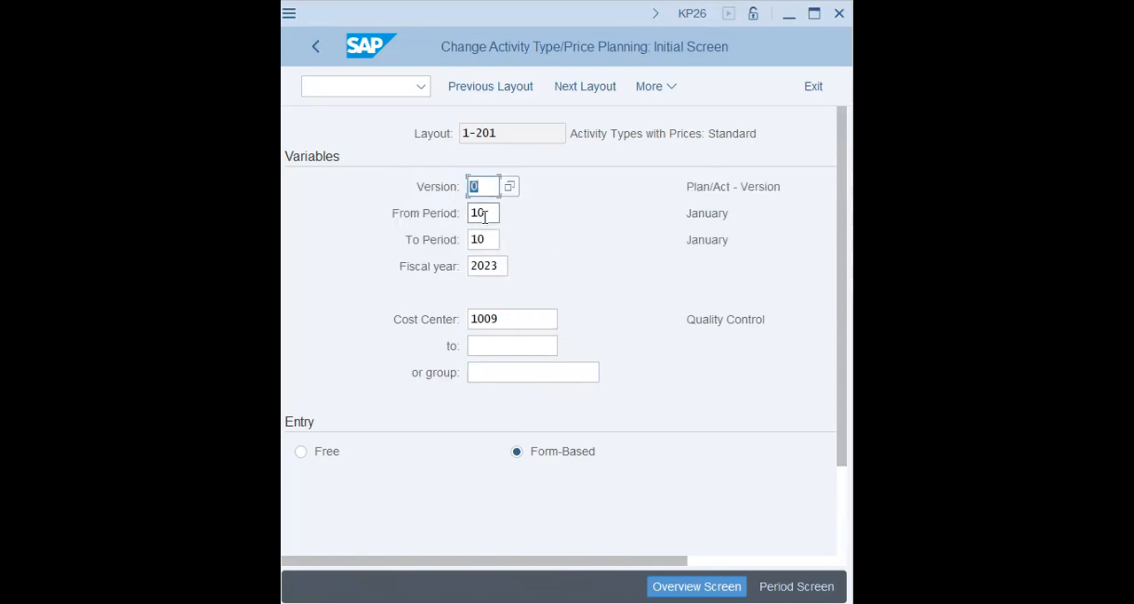
{"action": "double_click", "coordinate": [483, 213]}
{"action": "type", "text": "1"}
{"action": "key", "text": "Tab"}
{"action": "type", "text": "1"}
{"action": "key", "text": "Return"}
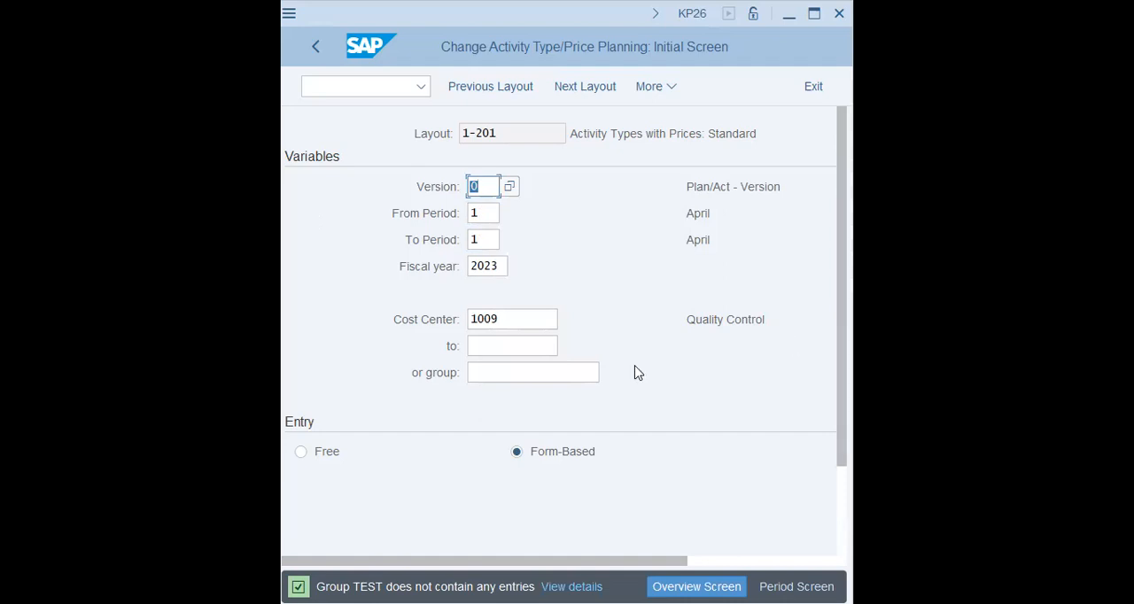
Step: Open the planner profile setting and confirm the SAPALL profile
{"action": "left_click", "coordinate": [722, 133]}
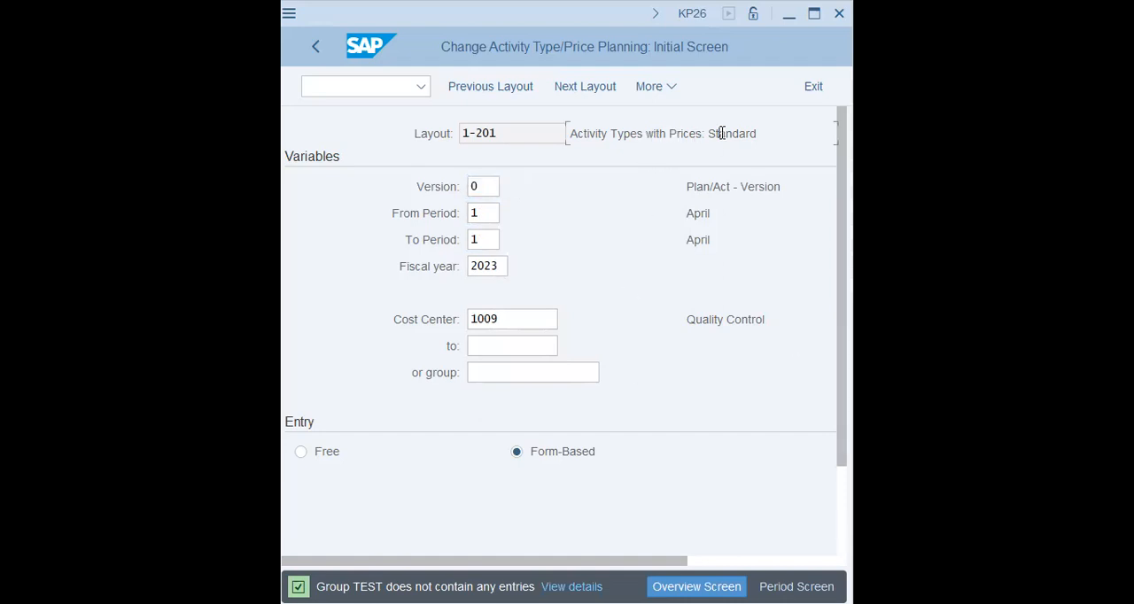
{"action": "left_click", "coordinate": [671, 86]}
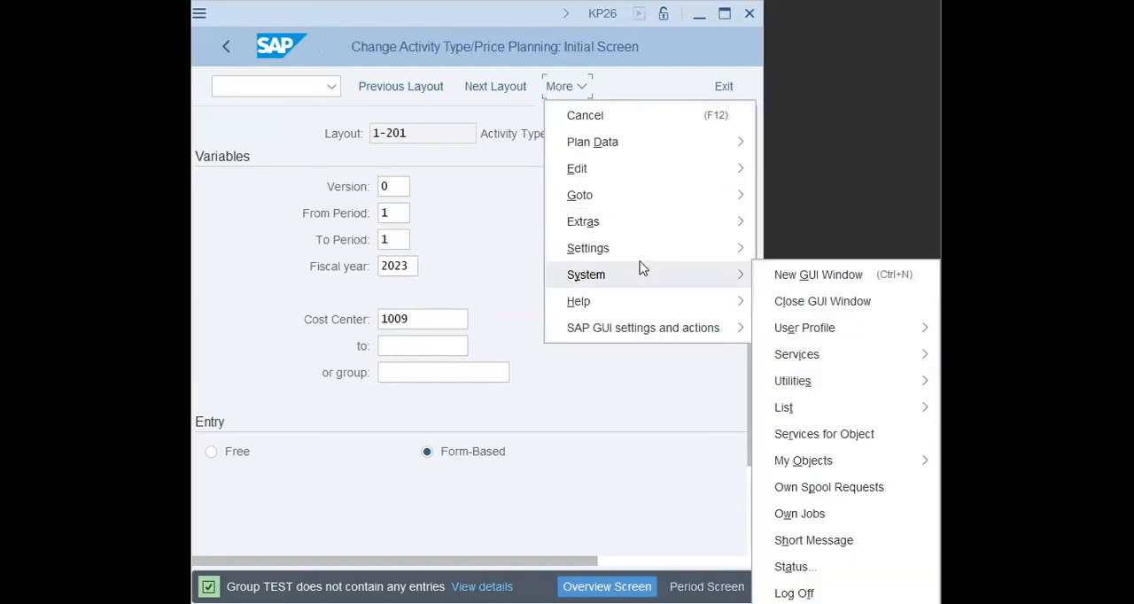
{"action": "left_click", "coordinate": [736, 248]}
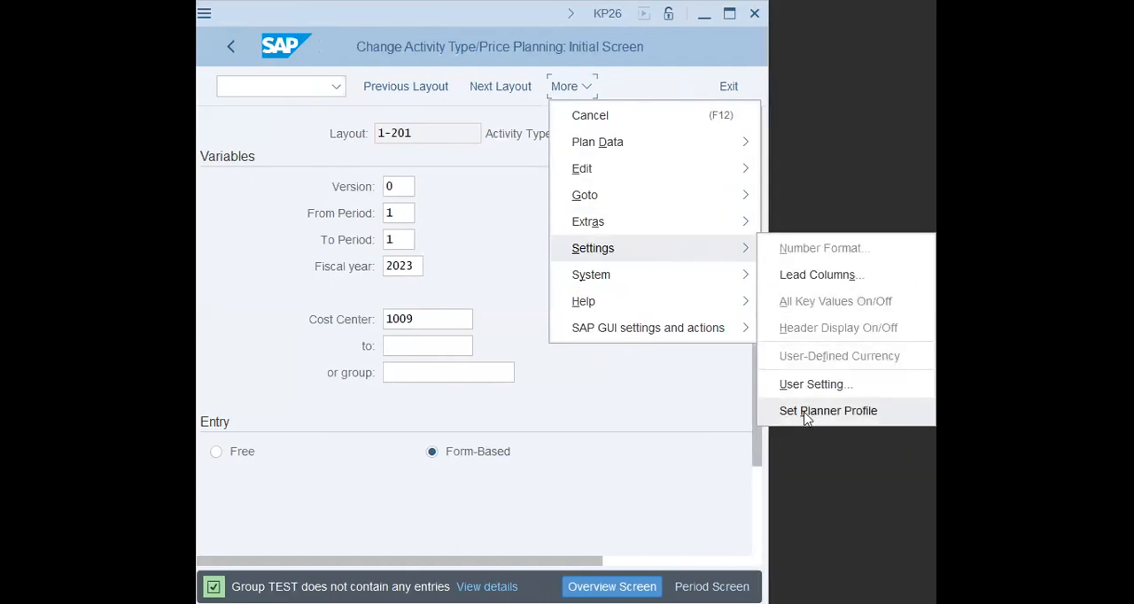
{"action": "left_click", "coordinate": [805, 411]}
{"action": "left_click", "coordinate": [465, 412]}
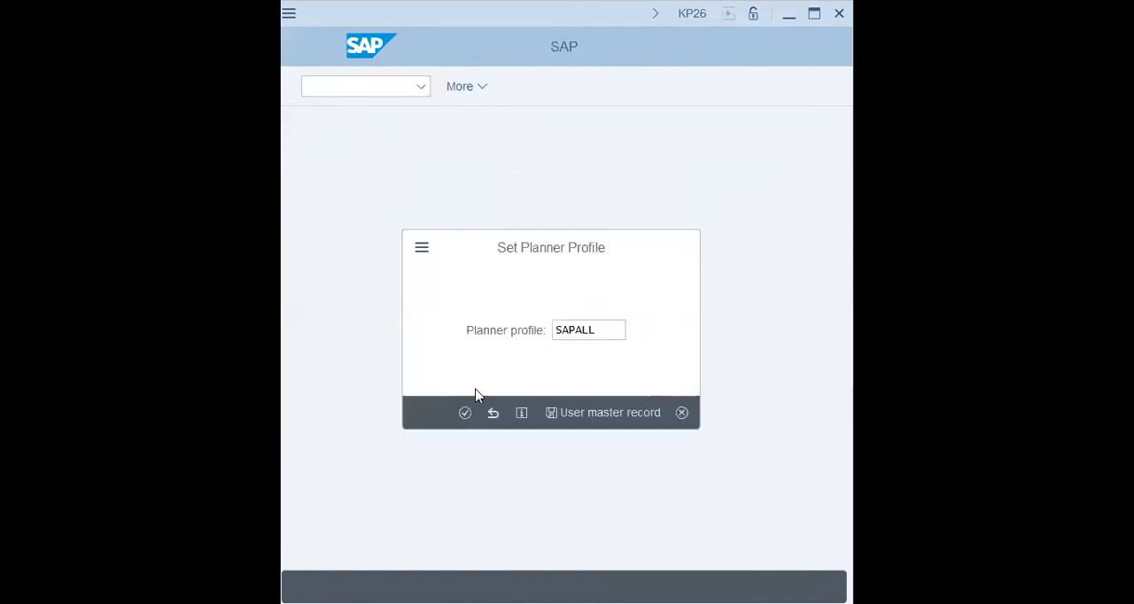
Step: Open the controlling area setting and confirm controlling area VAPS
{"action": "left_click", "coordinate": [653, 89]}
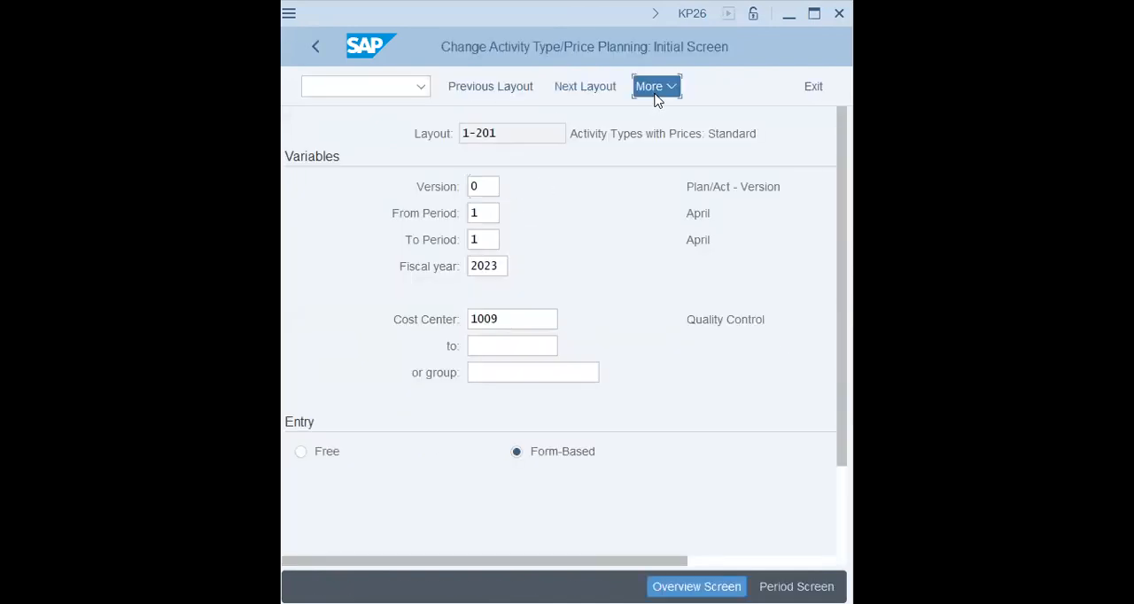
{"action": "left_click", "coordinate": [751, 257]}
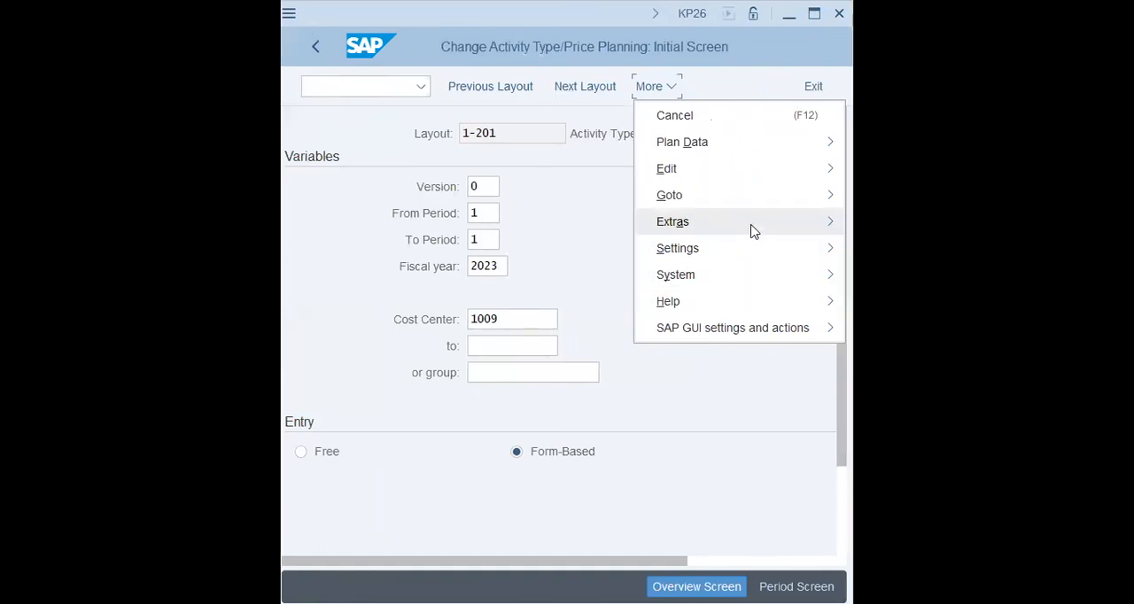
{"action": "left_click", "coordinate": [751, 224]}
{"action": "left_click", "coordinate": [894, 410]}
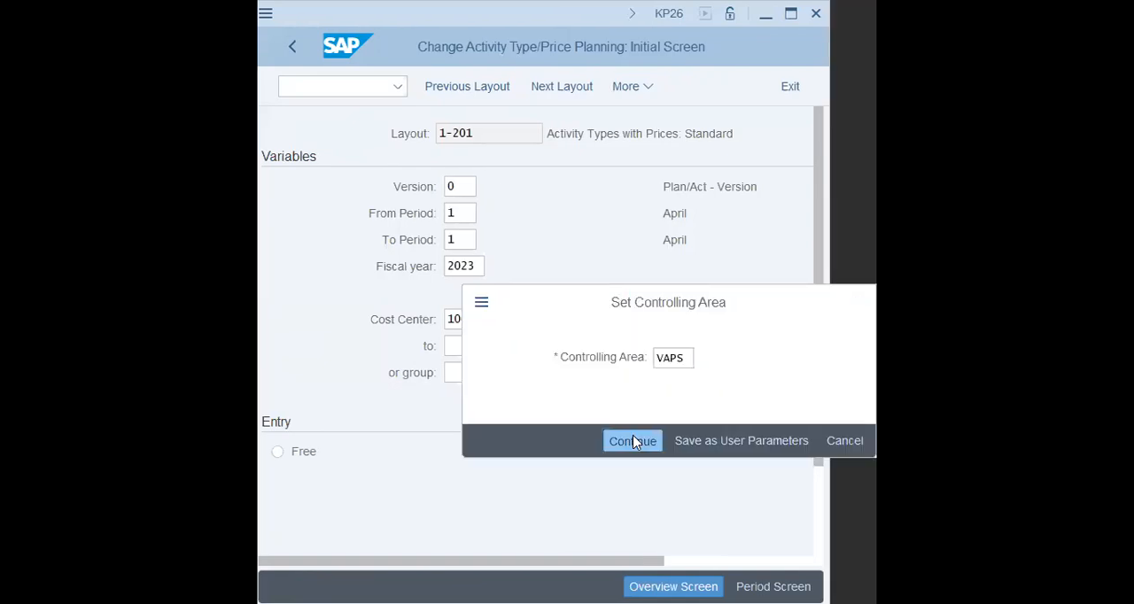
{"action": "key", "text": "Return"}
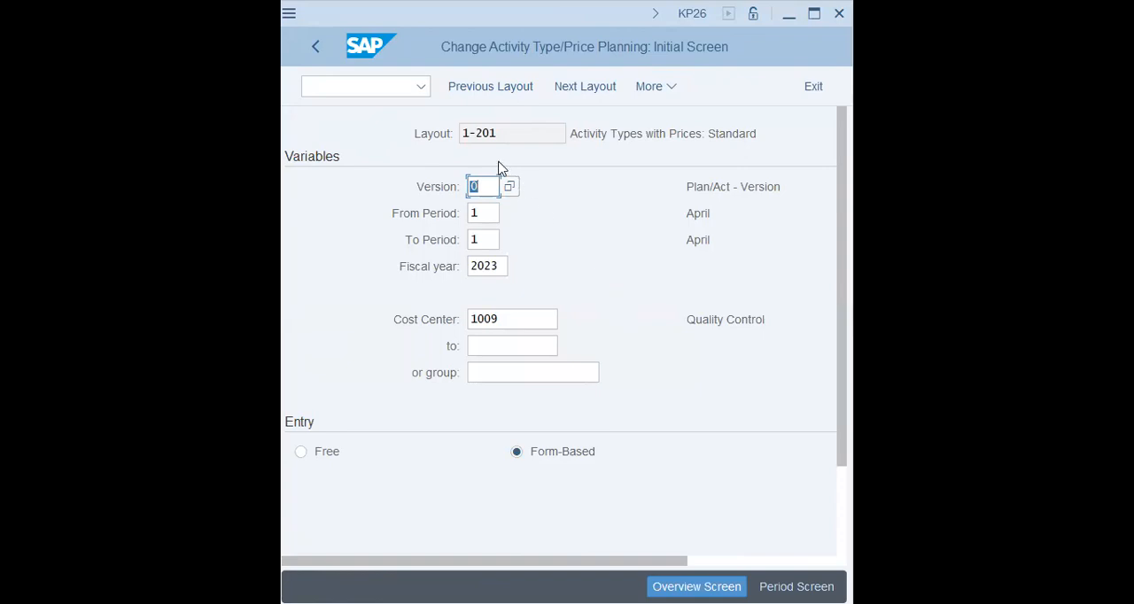
Step: Restrict the planning range to period 9 in both period fields
{"action": "key", "text": "Tab"}
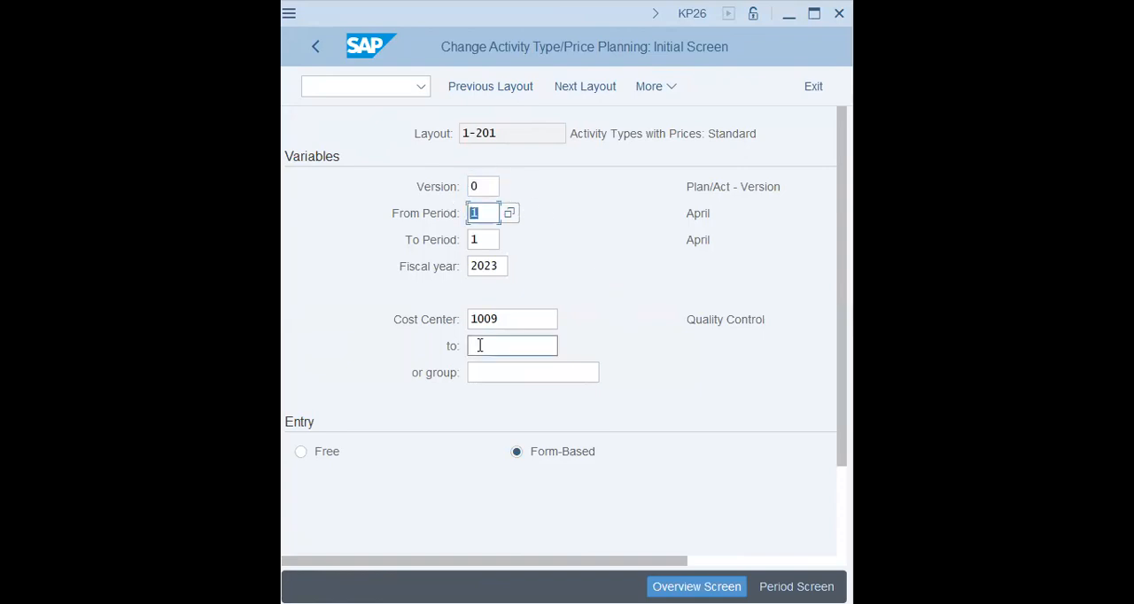
{"action": "type", "text": "9"}
{"action": "key", "text": "Tab"}
{"action": "type", "text": "9"}
{"action": "key", "text": "Tab"}
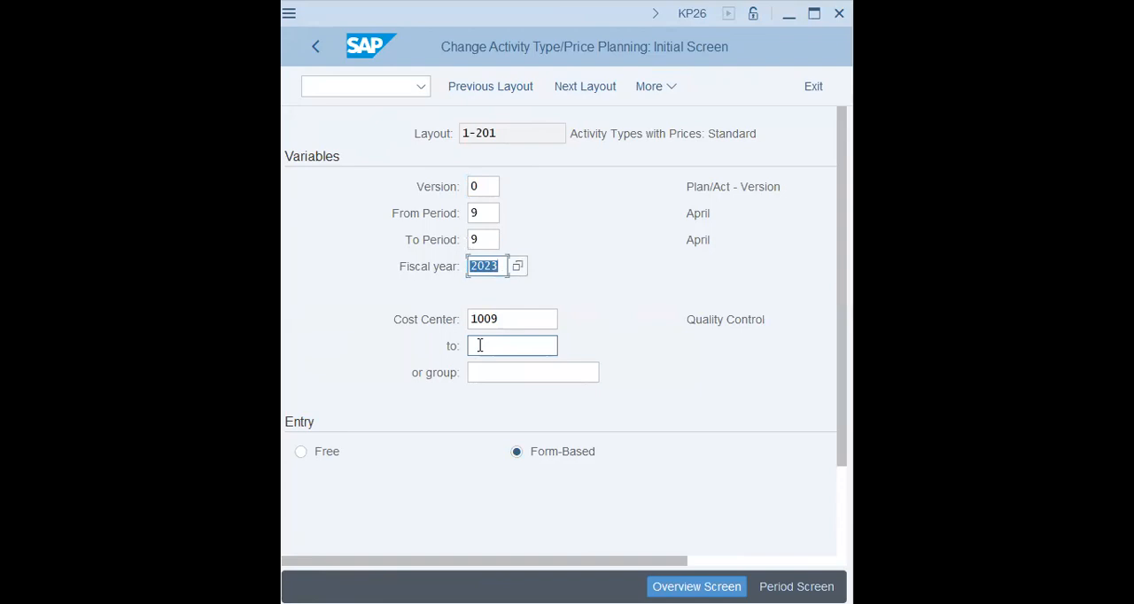
{"action": "key", "text": "shift+Tab"}
{"action": "key", "text": "shift+Tab"}
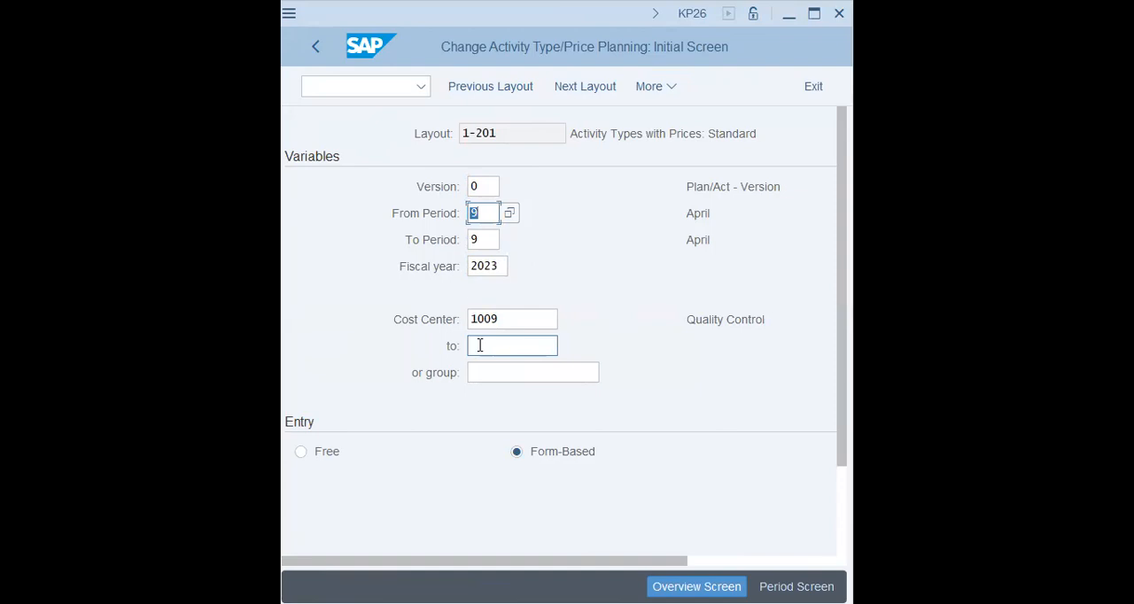
{"action": "key", "text": "Tab"}
{"action": "key", "text": "Tab"}
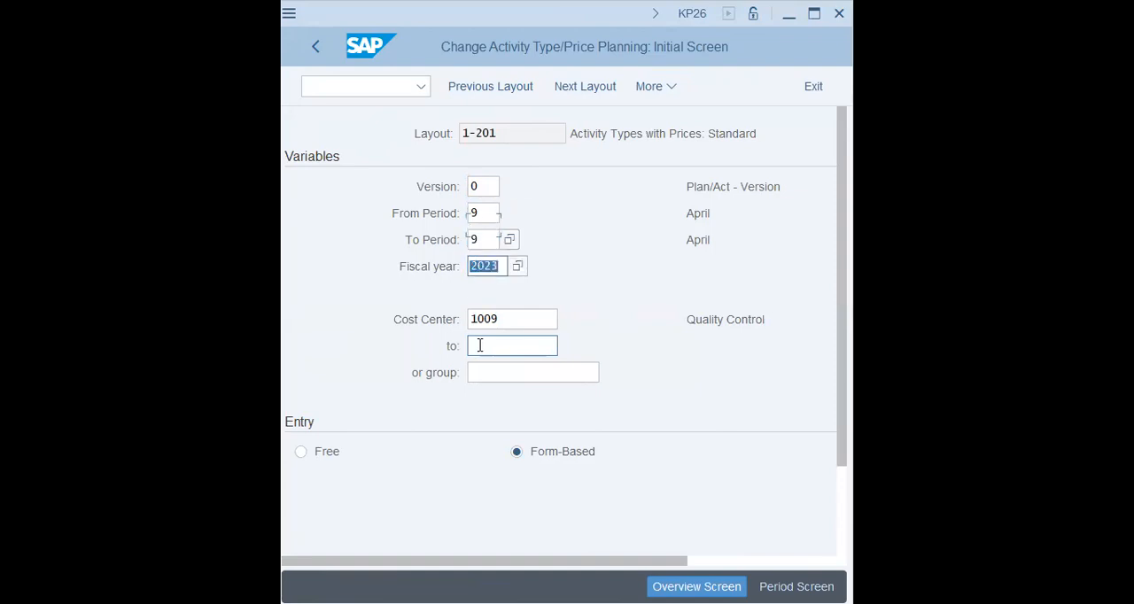
Step: Set the fiscal year to 2024 with From Period 1 and To Period 1, and confirm the variables
{"action": "type", "text": "202"}
{"action": "type", "text": "3"}
{"action": "key", "text": "BackSpace"}
{"action": "type", "text": "4"}
{"action": "key", "text": "shift+Tab"}
{"action": "key", "text": "shift+Tab"}
{"action": "type", "text": "1"}
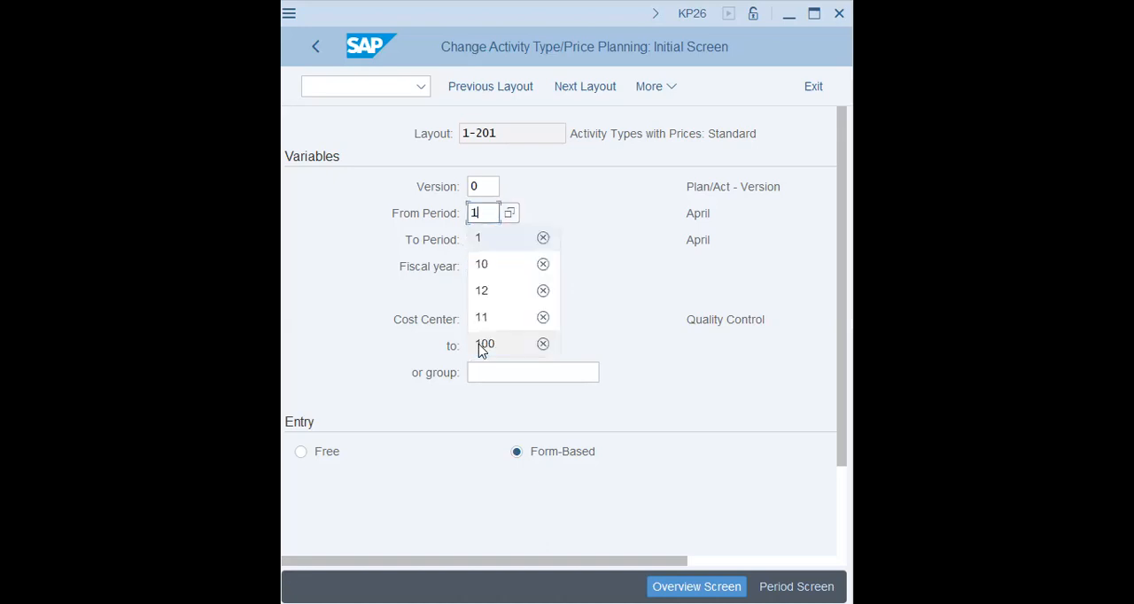
{"action": "key", "text": "Tab"}
{"action": "type", "text": "1"}
{"action": "key", "text": "Tab"}
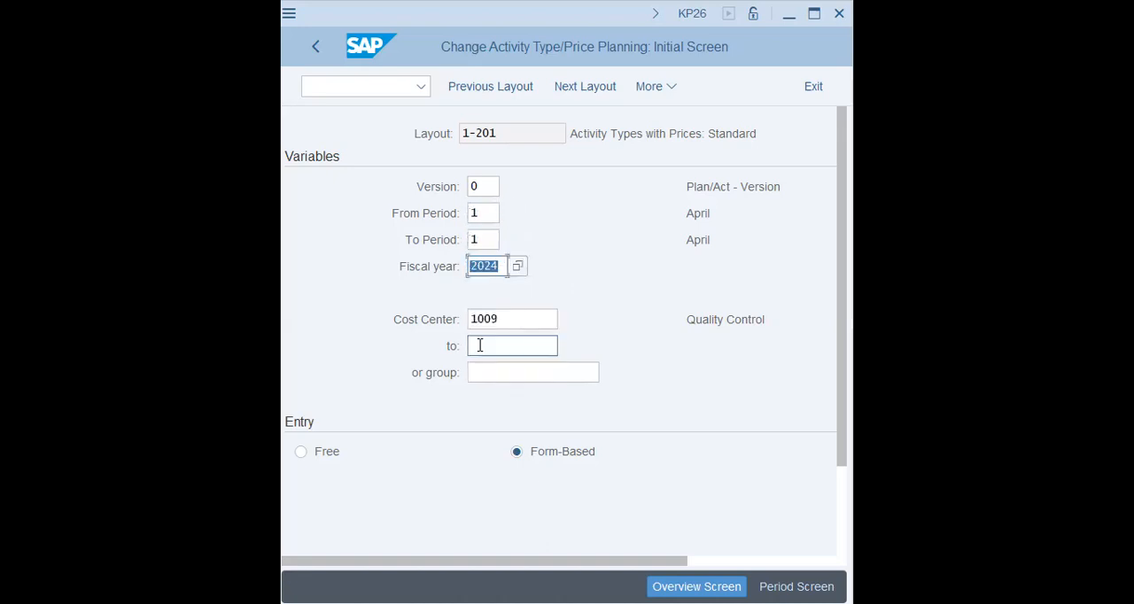
{"action": "key", "text": "Return"}
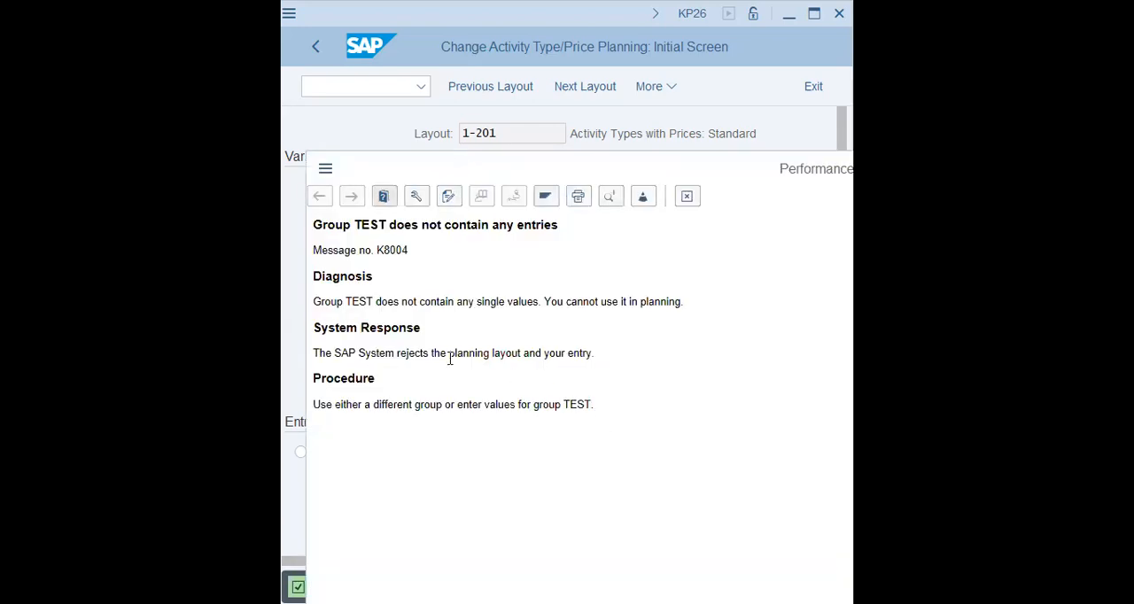
Step: Read the procedure in the help for the message about group TEST and close the help window
{"action": "left_click_drag", "start_coordinate": [392, 403], "coordinate": [648, 403]}
{"action": "left_click", "coordinate": [649, 445]}
{"action": "left_click", "coordinate": [688, 199]}
Step: Open cost element and activity input planning (KP06) and return to the SAP Easy Access menu with the command /n
{"action": "type", "text": "/nkp26"}
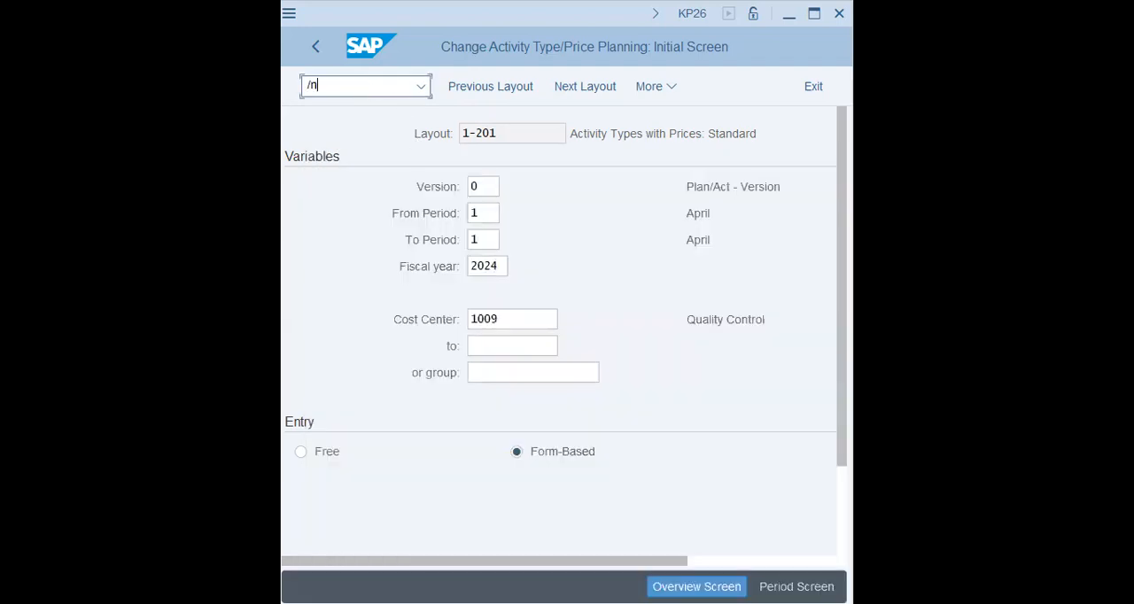
{"action": "key", "text": "Return"}
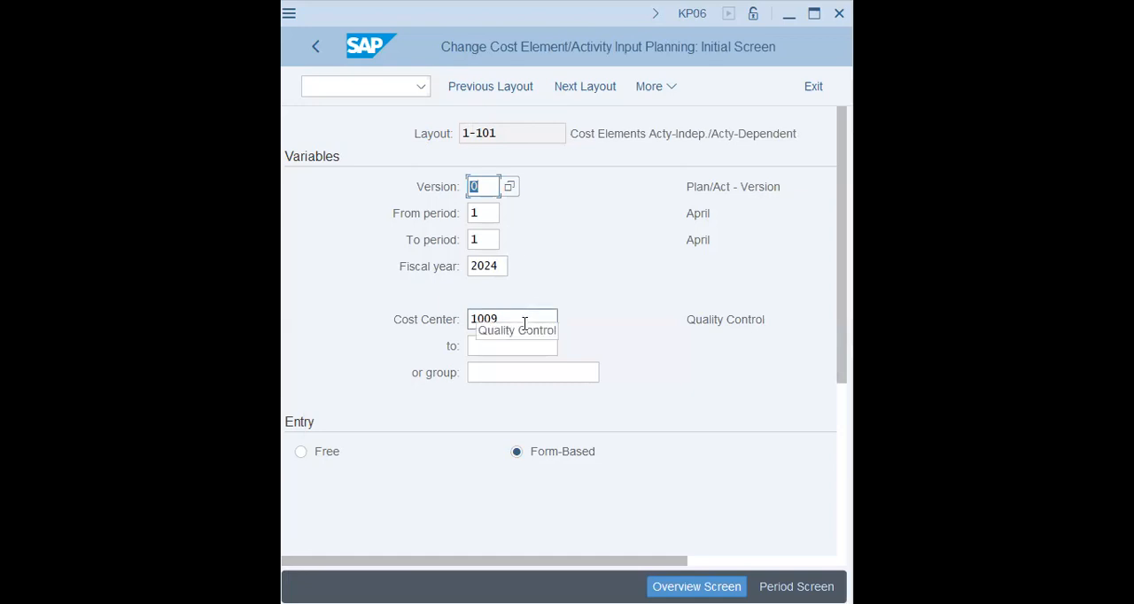
{"action": "left_click", "coordinate": [405, 89]}
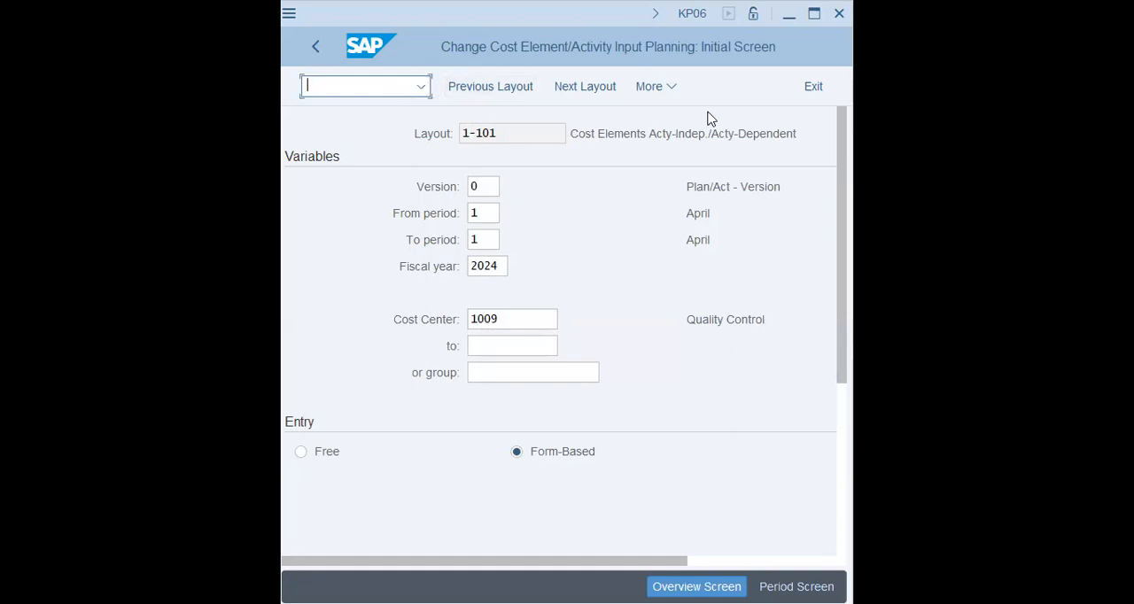
{"action": "type", "text": "/n"}
{"action": "key", "text": "Return"}
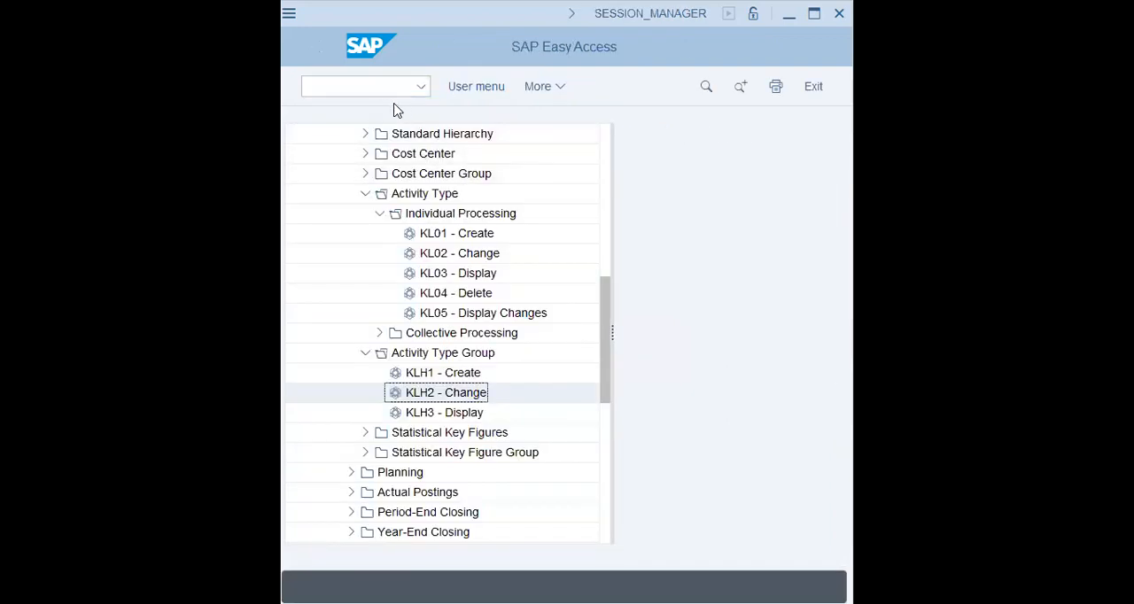
Step: Open cost element and activity input planning with the command /nkp06 and confirm its variables
{"action": "left_click", "coordinate": [369, 86]}
{"action": "type", "text": "/nkp06"}
{"action": "key", "text": "Return"}
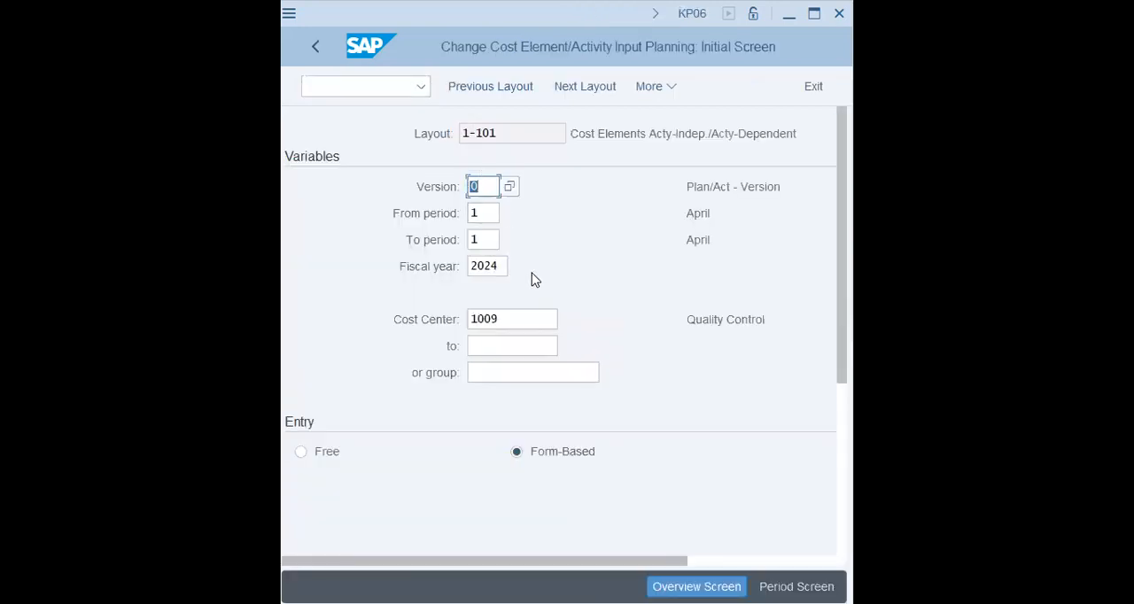
{"action": "left_click", "coordinate": [524, 346]}
{"action": "scroll", "coordinate": [529, 340], "scroll_direction": "down", "scroll_amount": 3}
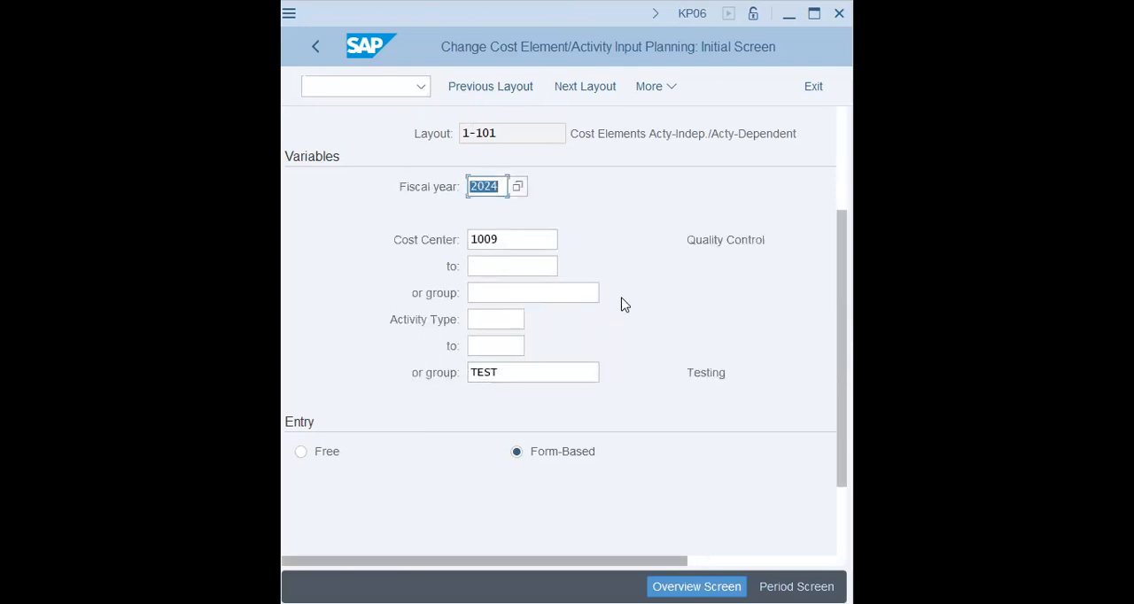
{"action": "key", "text": "Return"}
Step: Review the planning variables, set the cost element group to oh_cost and confirm
{"action": "scroll", "coordinate": [624, 349], "scroll_direction": "up", "scroll_amount": 2}
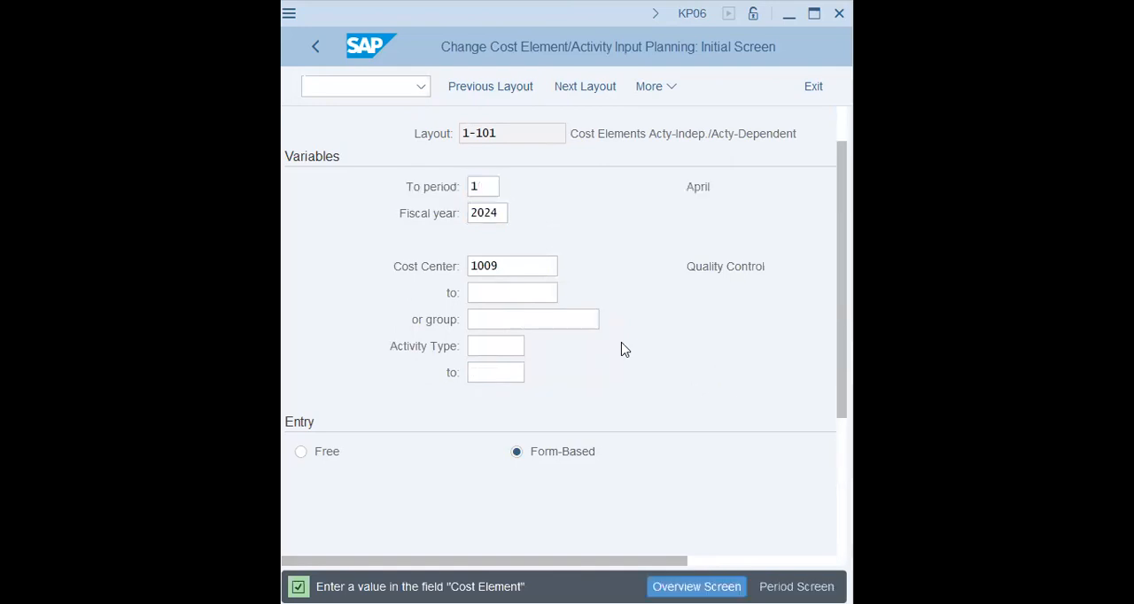
{"action": "scroll", "coordinate": [625, 349], "scroll_direction": "up", "scroll_amount": 1}
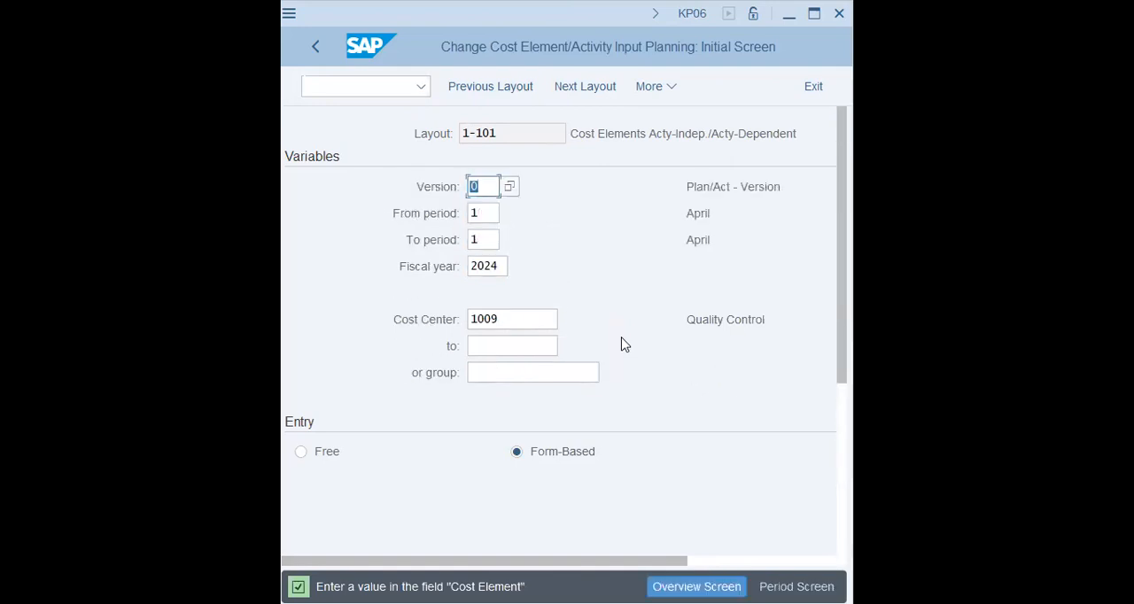
{"action": "scroll", "coordinate": [625, 345], "scroll_direction": "down", "scroll_amount": 4}
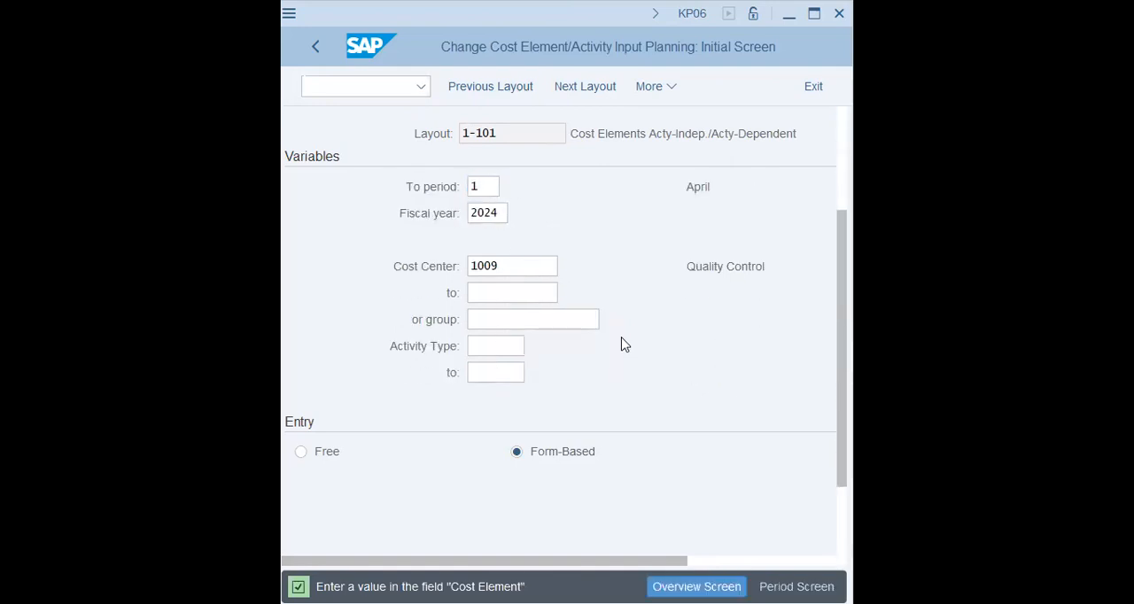
{"action": "scroll", "coordinate": [625, 344], "scroll_direction": "down", "scroll_amount": 3}
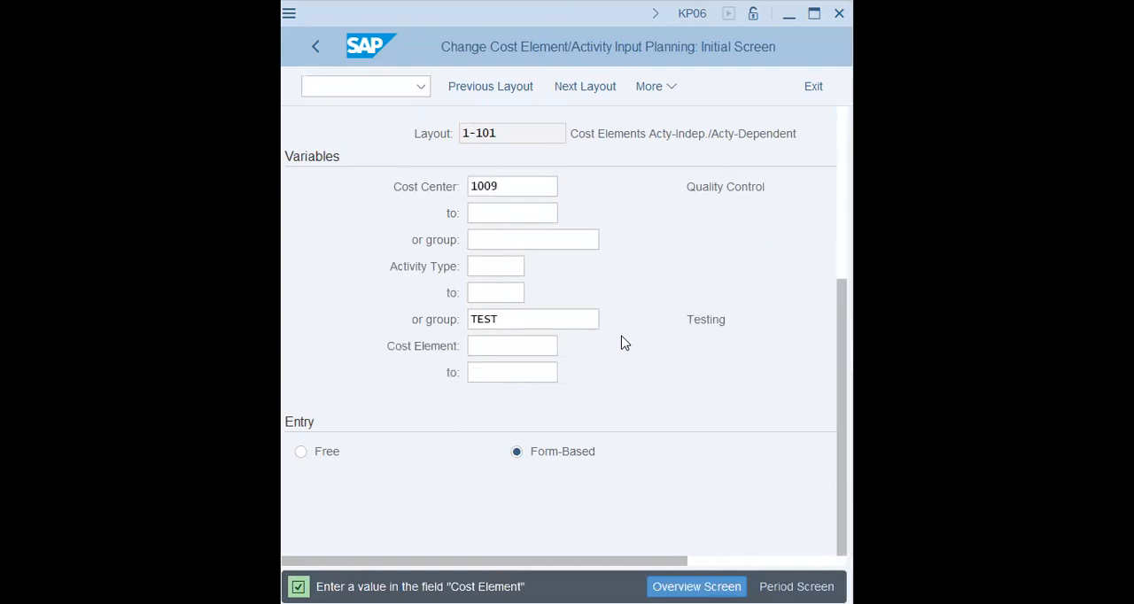
{"action": "left_click", "coordinate": [483, 375]}
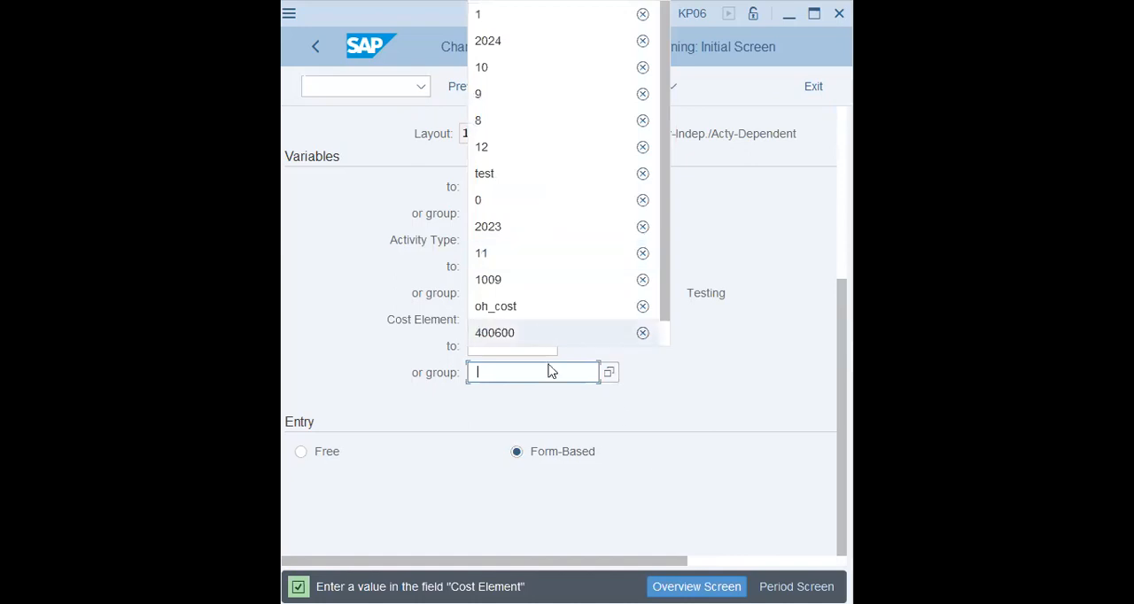
{"action": "left_click", "coordinate": [542, 310]}
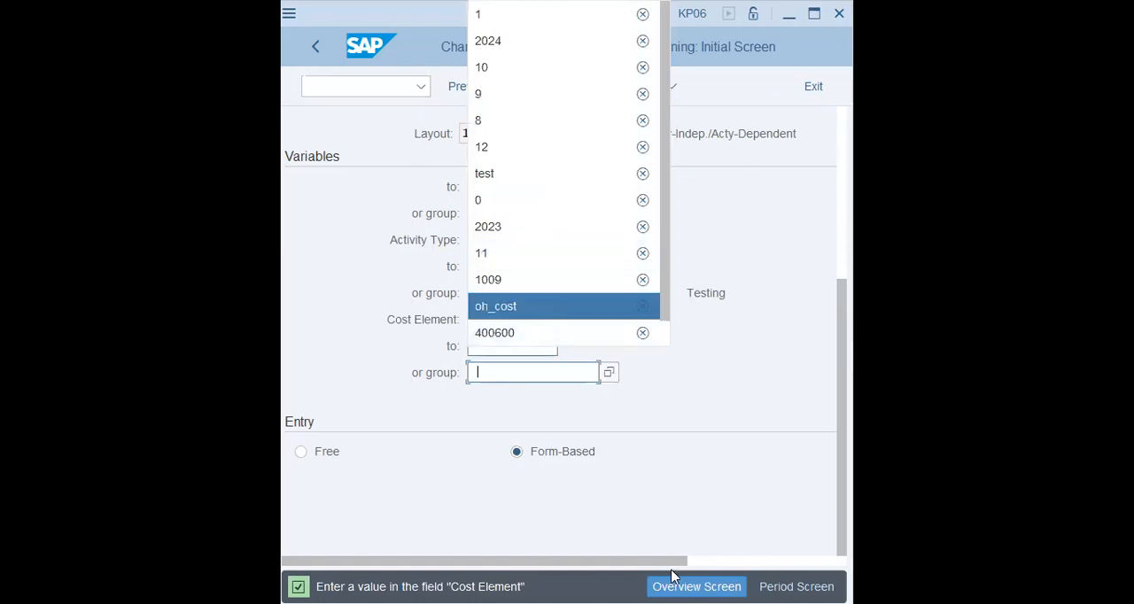
{"action": "key", "text": "Return"}
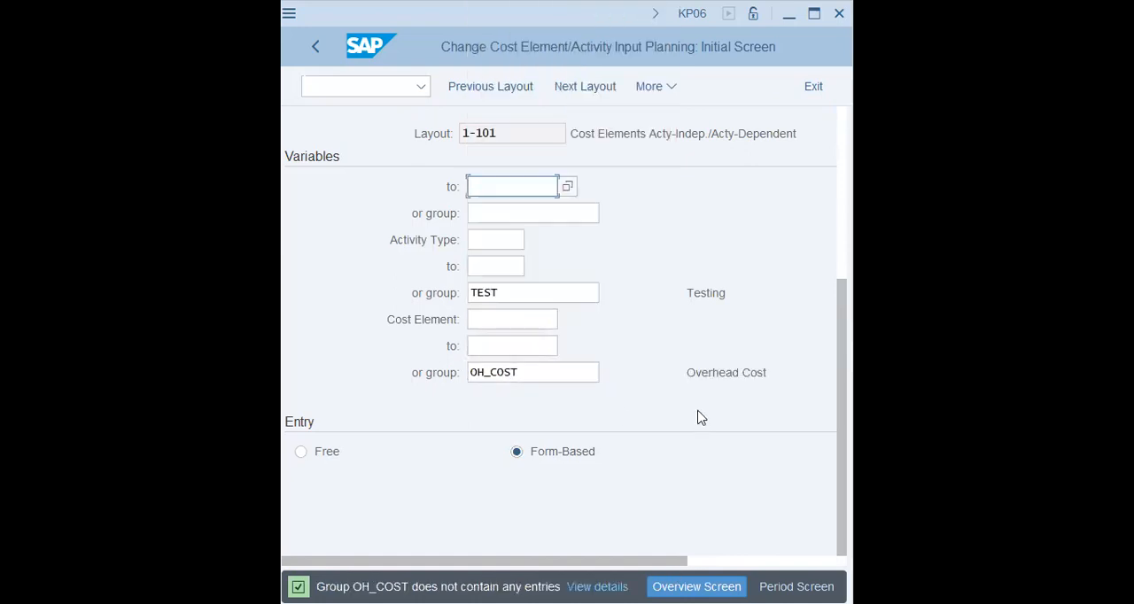
Step: Clear the cost element group and confirm the variables
{"action": "double_click", "coordinate": [549, 373]}
{"action": "key", "text": "BackSpace"}
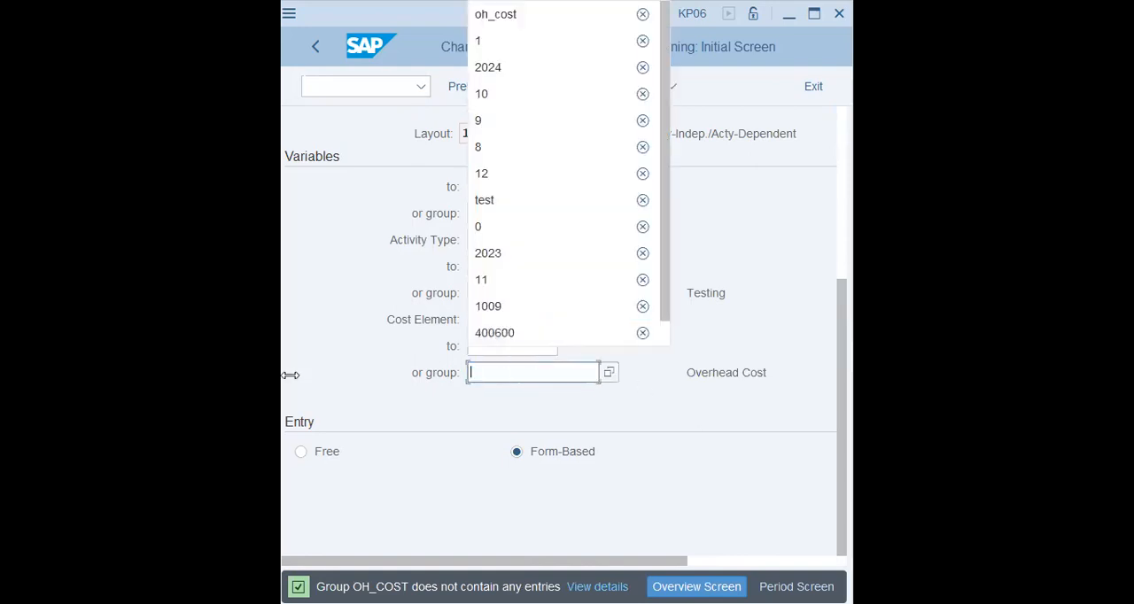
{"action": "left_click", "coordinate": [383, 352]}
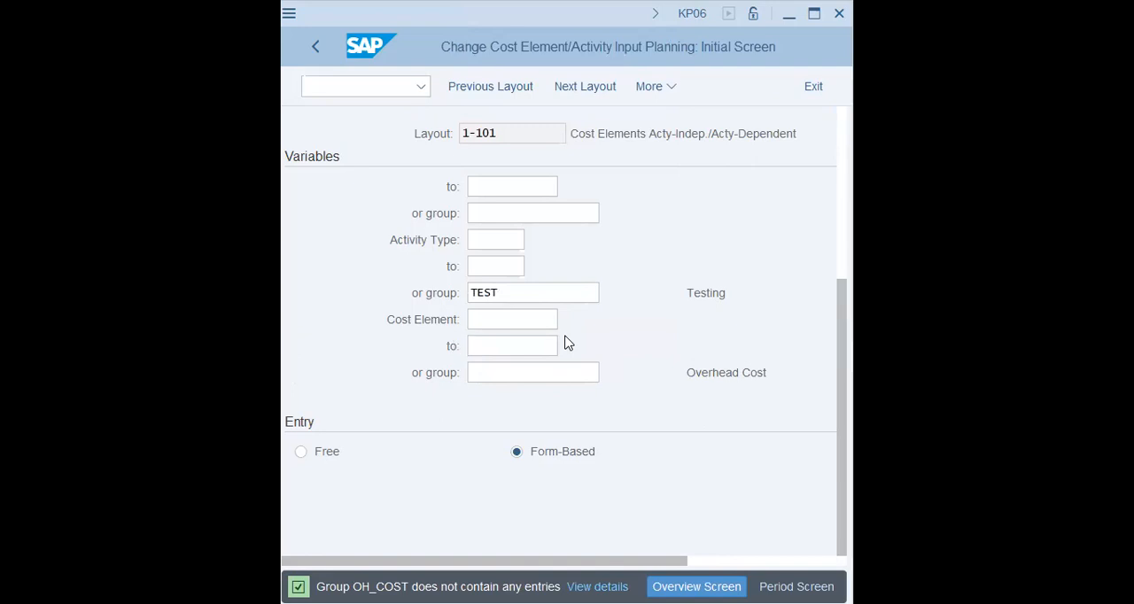
{"action": "key", "text": "Return"}
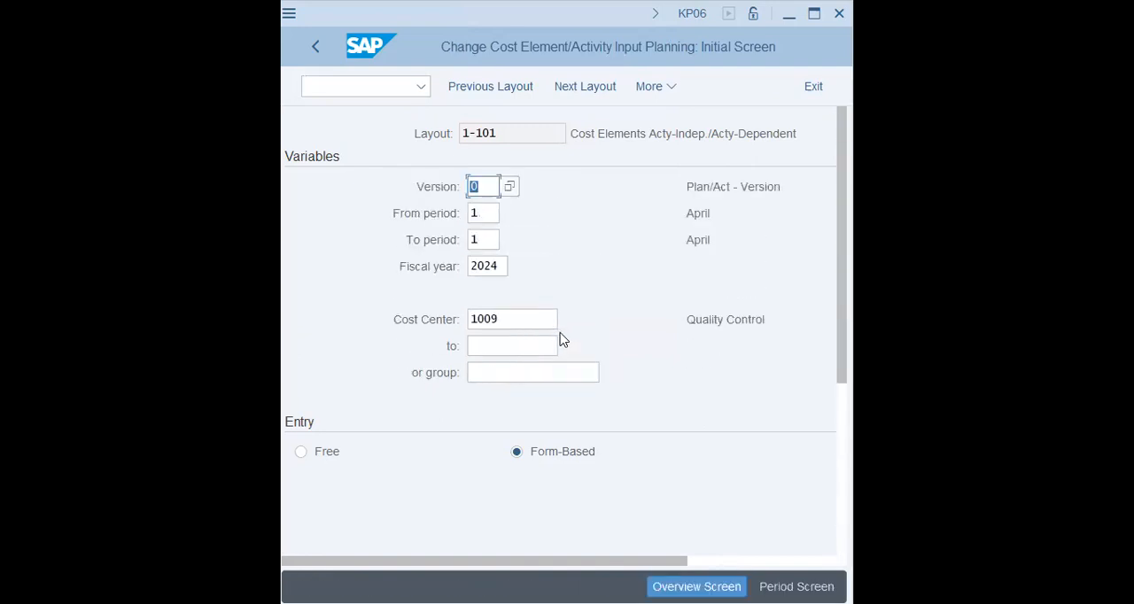
Step: Set both the From and To periods to 9 and the fiscal year to 2023
{"action": "left_click", "coordinate": [473, 218]}
{"action": "type", "text": "11"}
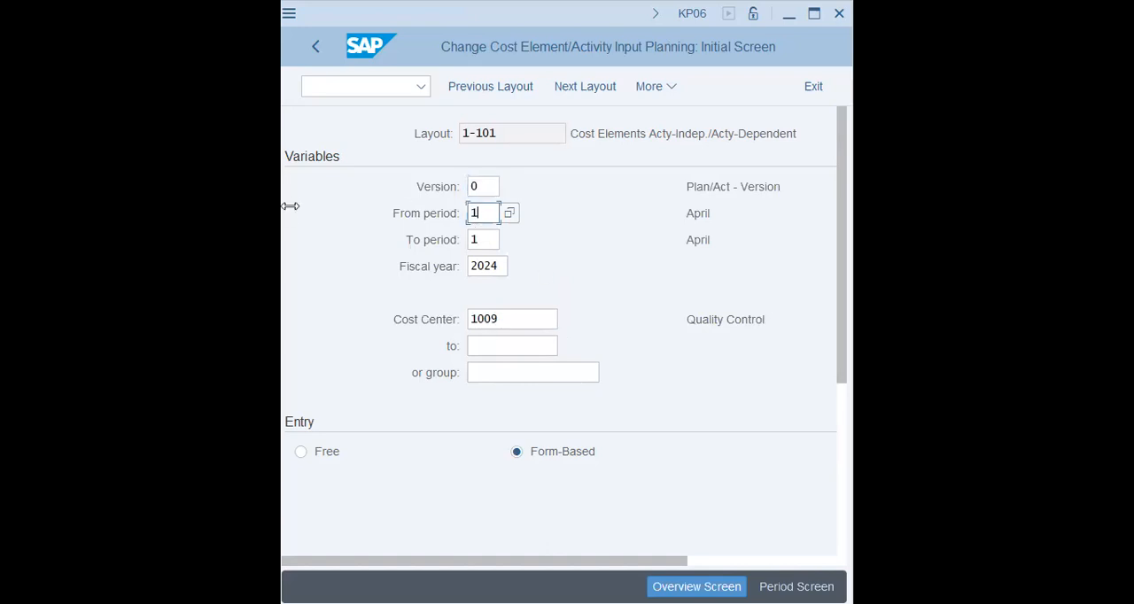
{"action": "key", "text": "Tab"}
{"action": "key", "text": "shift+Tab"}
{"action": "type", "text": "9"}
{"action": "key", "text": "Tab"}
{"action": "type", "text": "9"}
{"action": "key", "text": "Tab"}
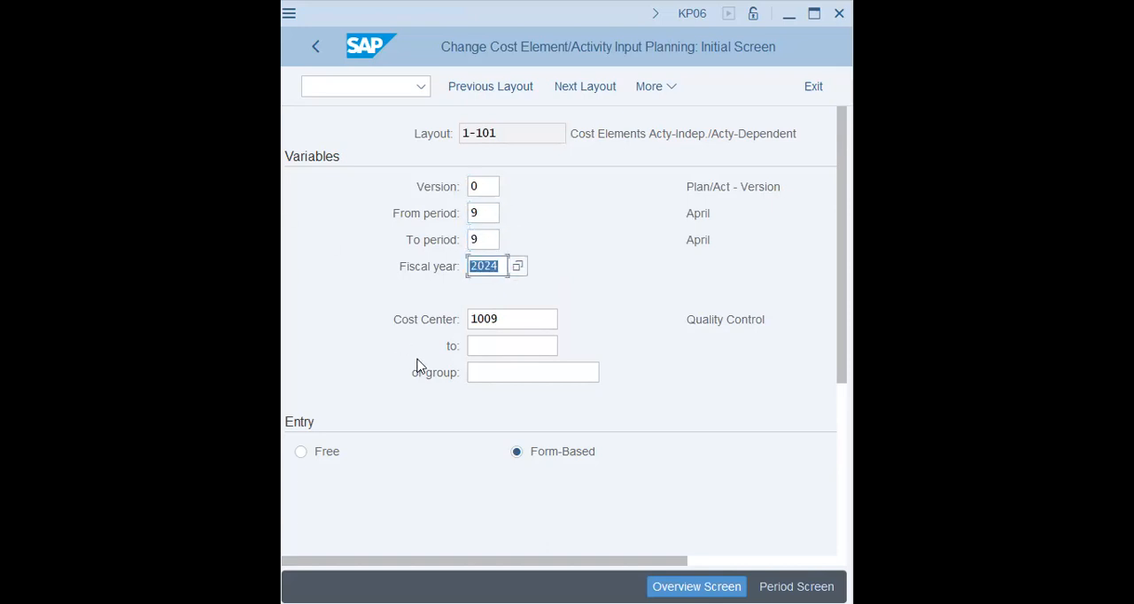
{"action": "type", "text": "2023"}
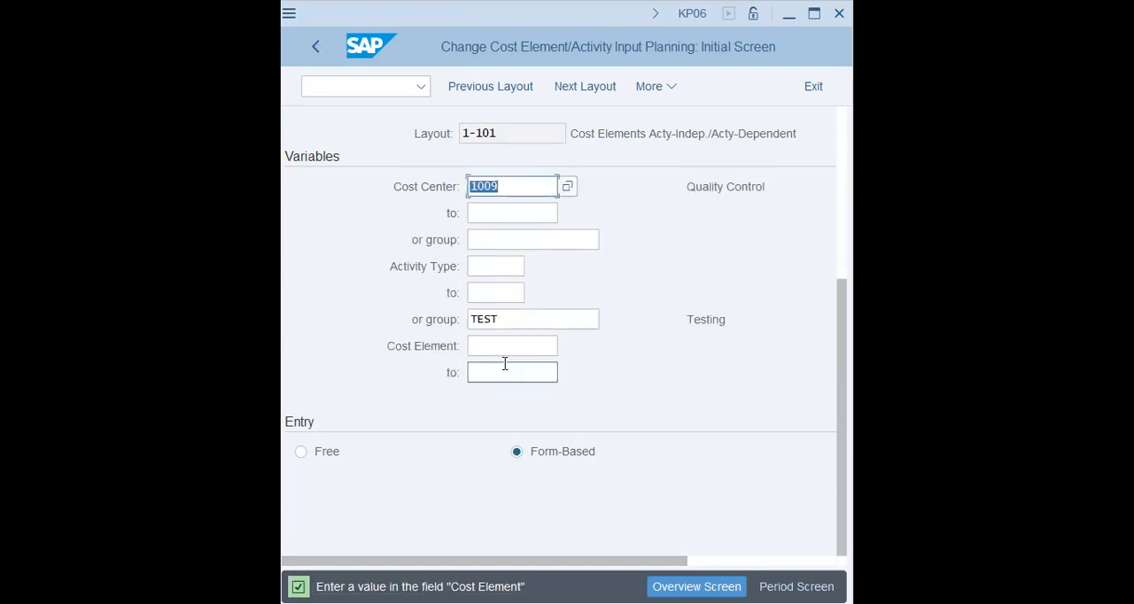
Step: Enter oh_cost as the cost element group for fiscal year 2023 and confirm the entry
{"action": "left_click", "coordinate": [508, 372]}
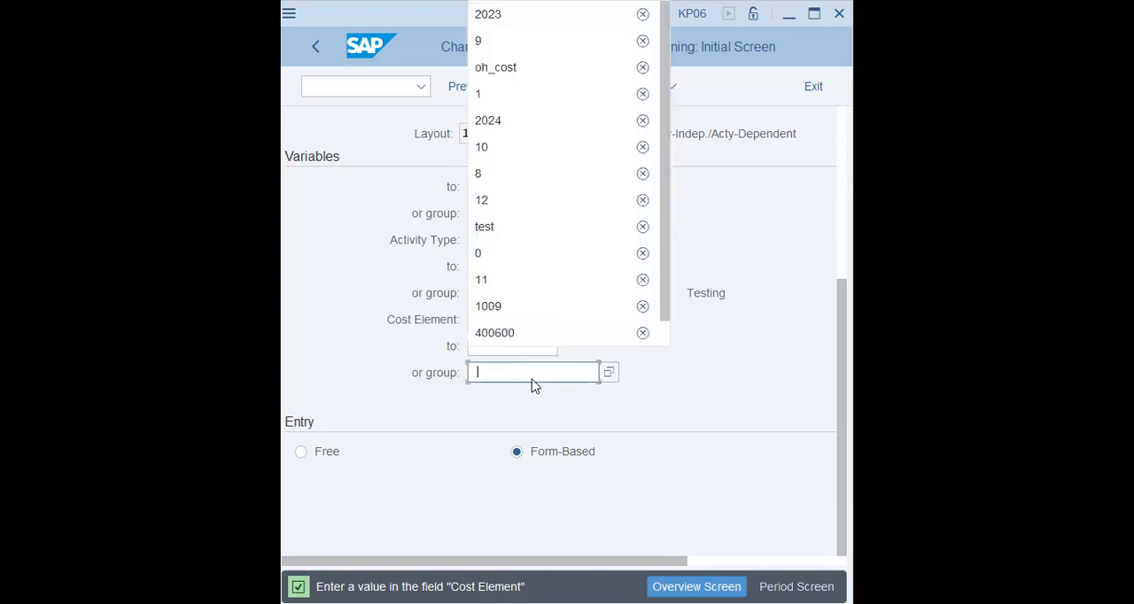
{"action": "left_click", "coordinate": [526, 70]}
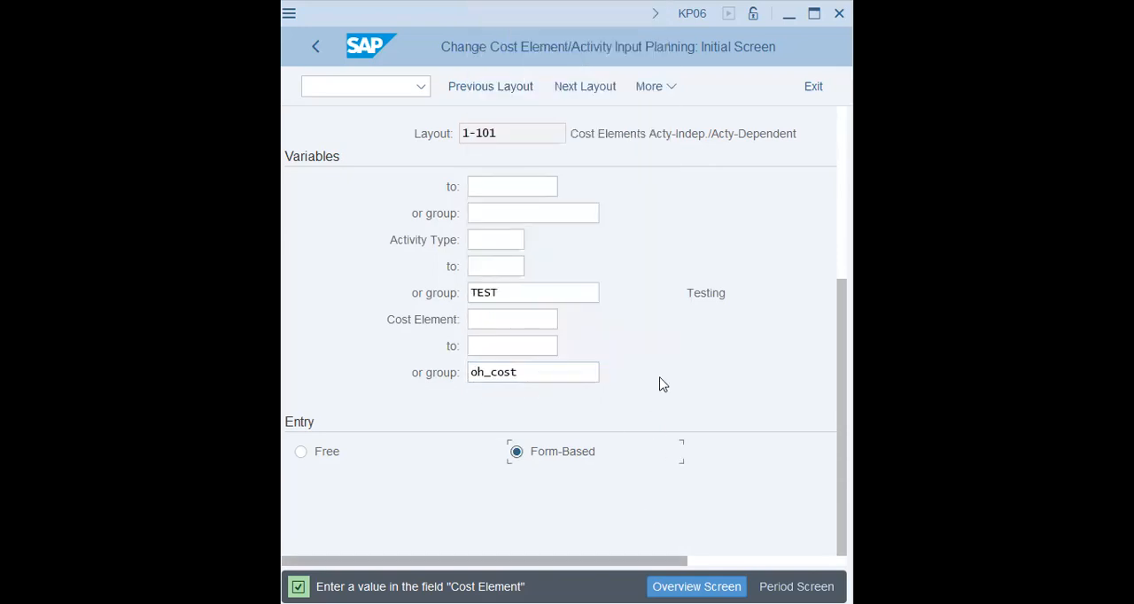
{"action": "key", "text": "Return"}
Step: Switch to activity type price planning with the command /nkp26 and check its planning variables
{"action": "left_click", "coordinate": [379, 92]}
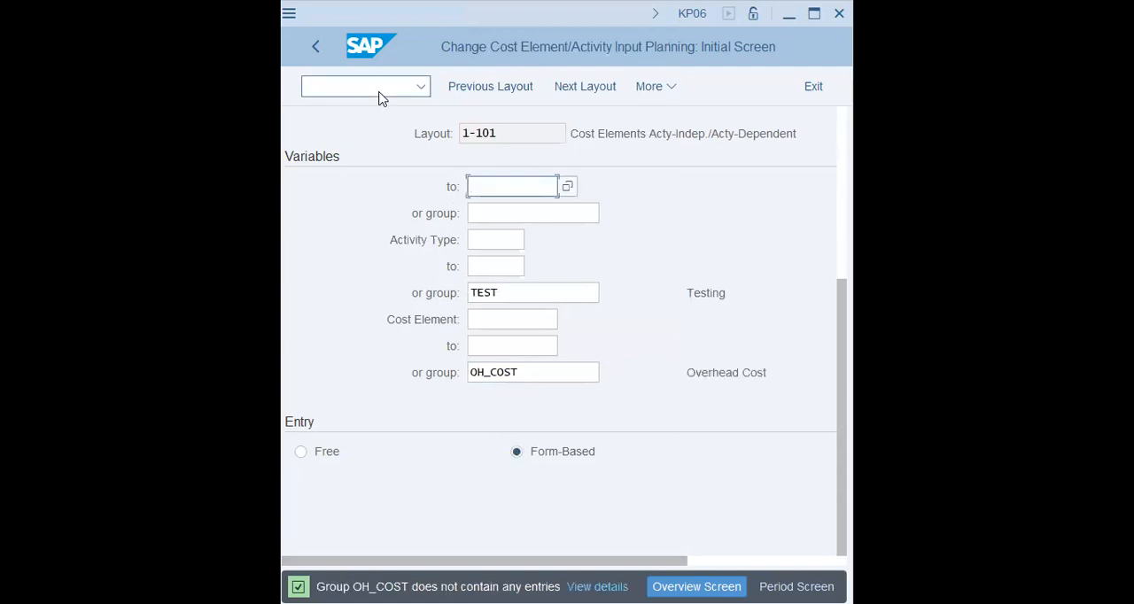
{"action": "type", "text": "/"}
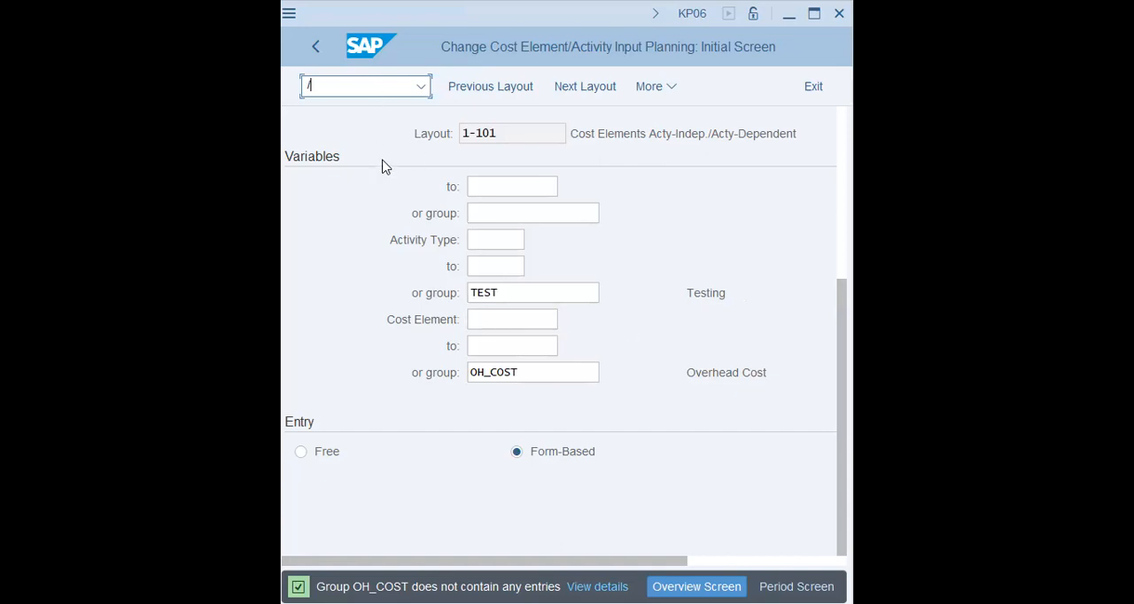
{"action": "type", "text": "nkp26"}
{"action": "key", "text": "Return"}
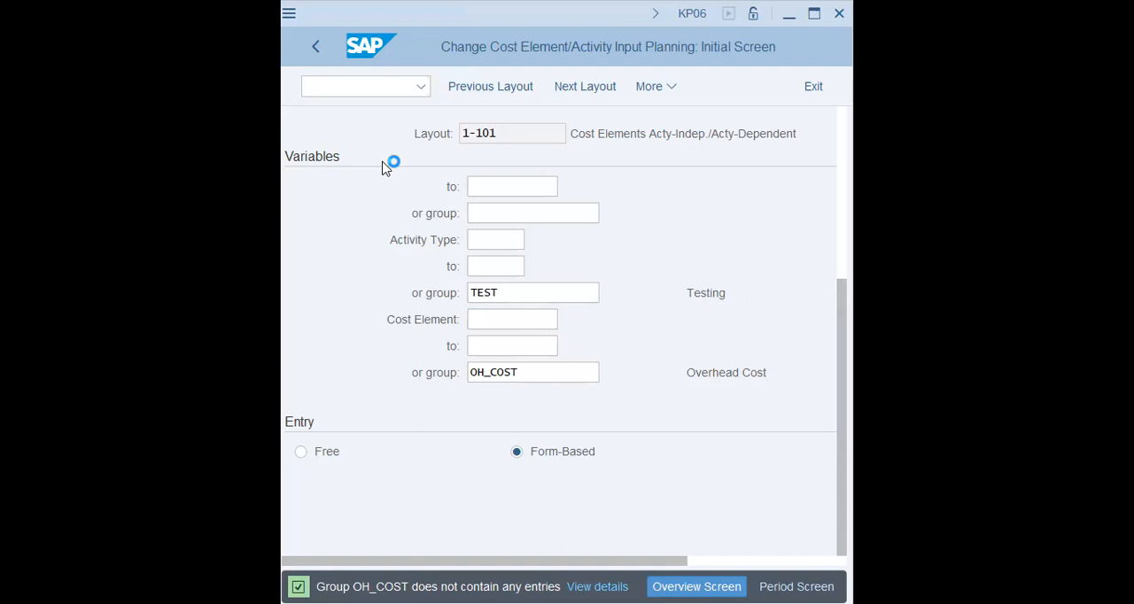
{"action": "left_click", "coordinate": [501, 268]}
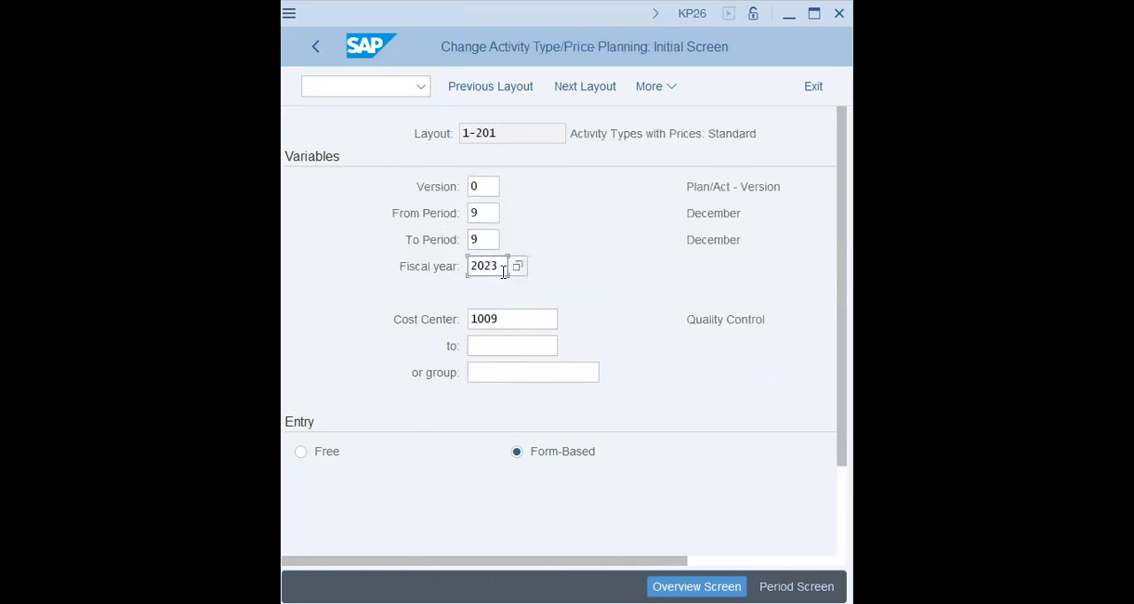
{"action": "left_click", "coordinate": [536, 323]}
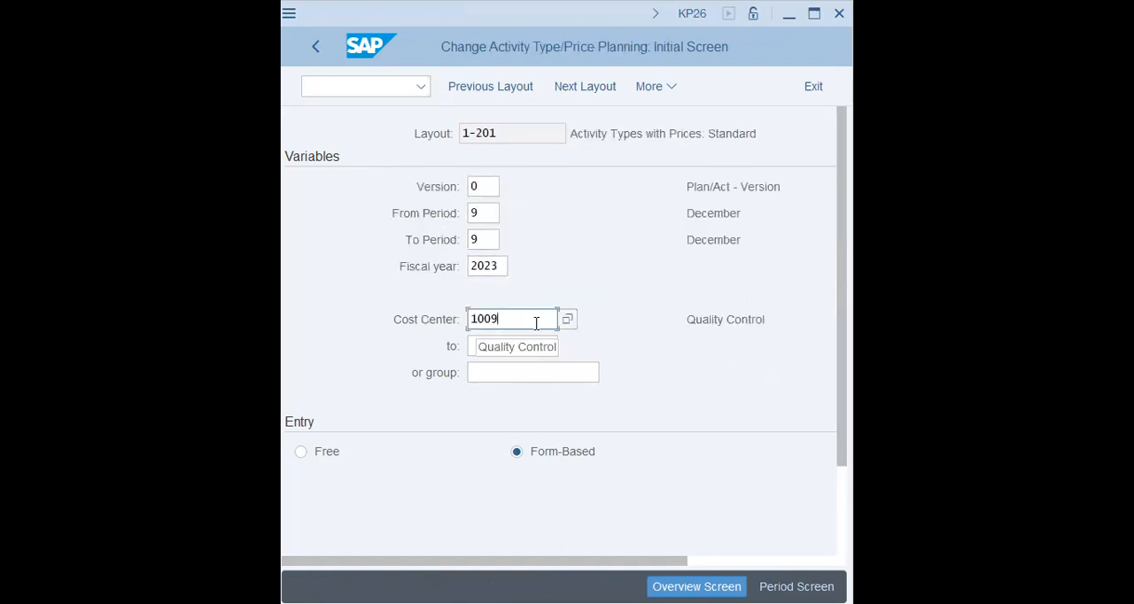
{"action": "scroll", "coordinate": [536, 323], "scroll_direction": "down", "scroll_amount": 3}
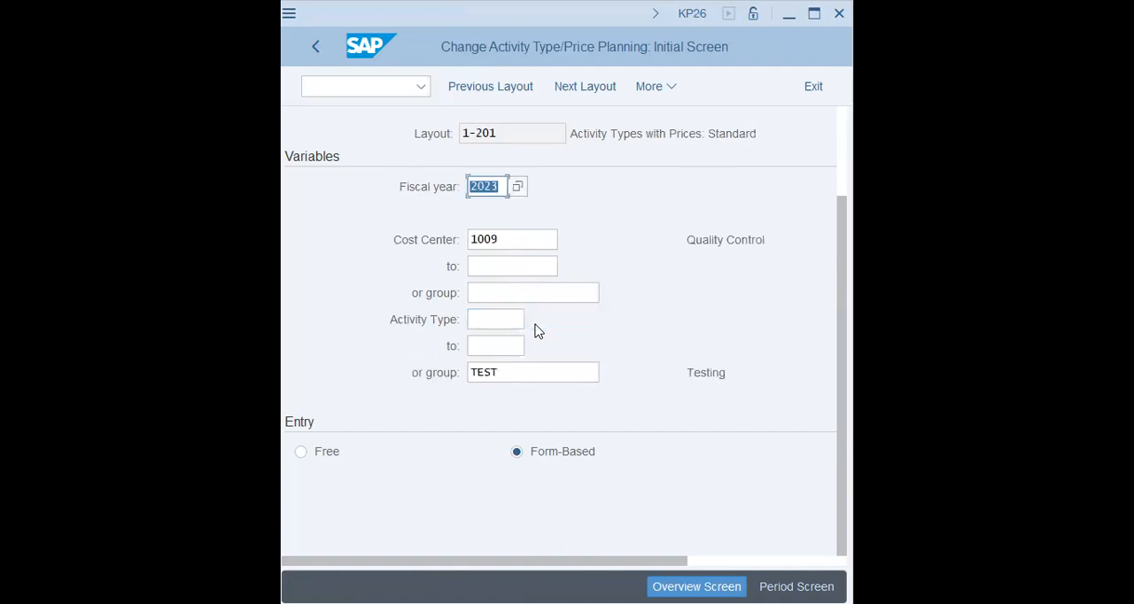
{"action": "scroll", "coordinate": [536, 331], "scroll_direction": "up", "scroll_amount": 1}
{"action": "scroll", "coordinate": [536, 331], "scroll_direction": "down", "scroll_amount": 1}
{"action": "scroll", "coordinate": [536, 331], "scroll_direction": "up", "scroll_amount": 3}
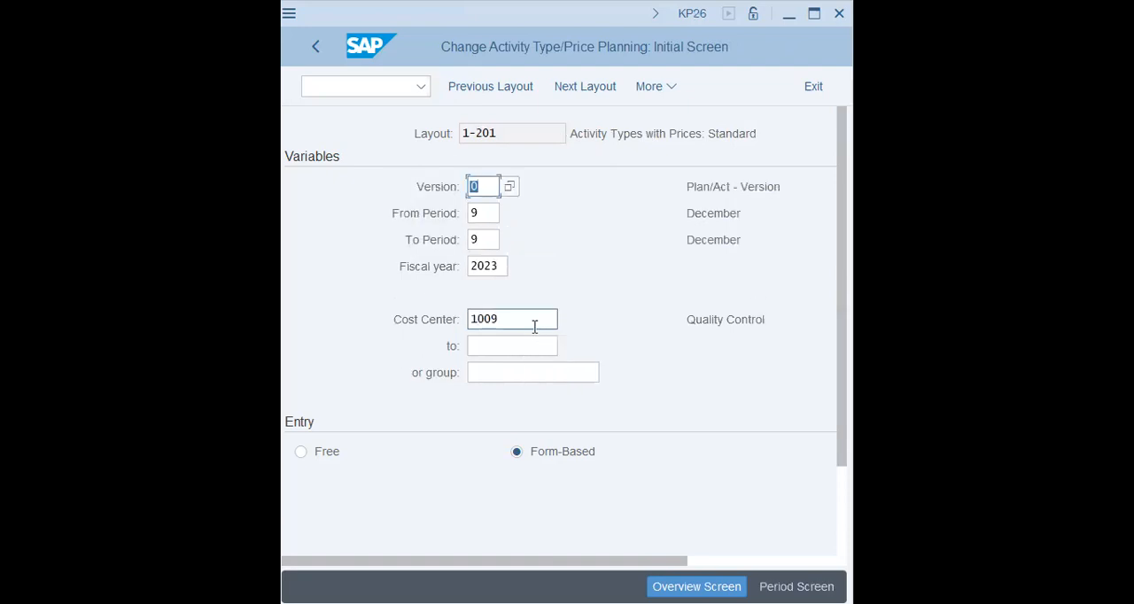
Step: Display the planning layouts for activity types and prices, and open layout 1-261 (Acty Type Planning)
{"action": "left_click", "coordinate": [671, 87]}
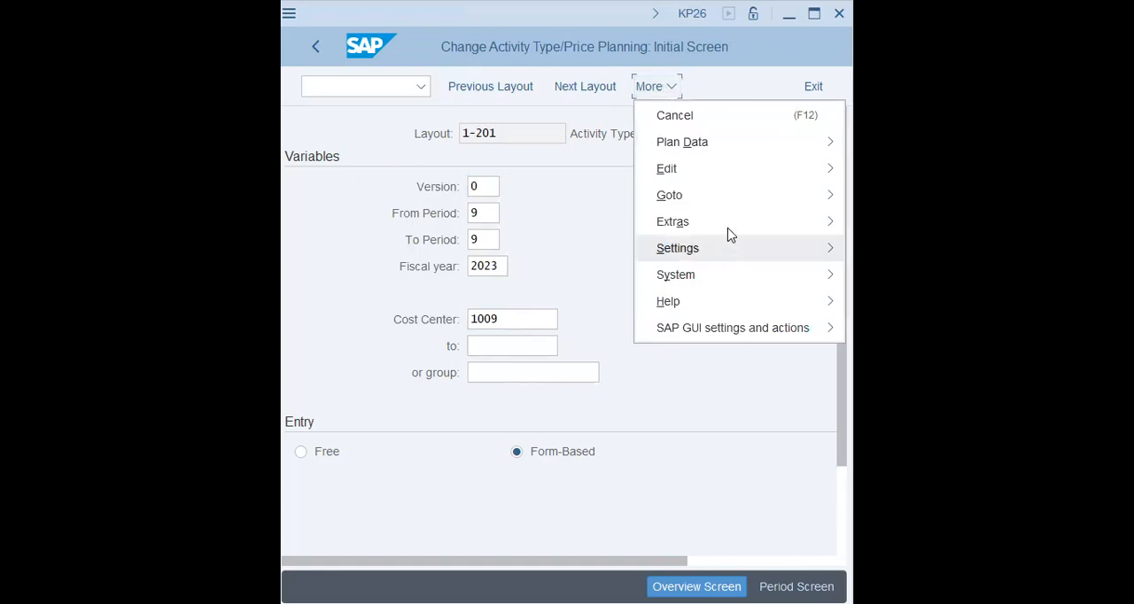
{"action": "mouse_move", "coordinate": [727, 230]}
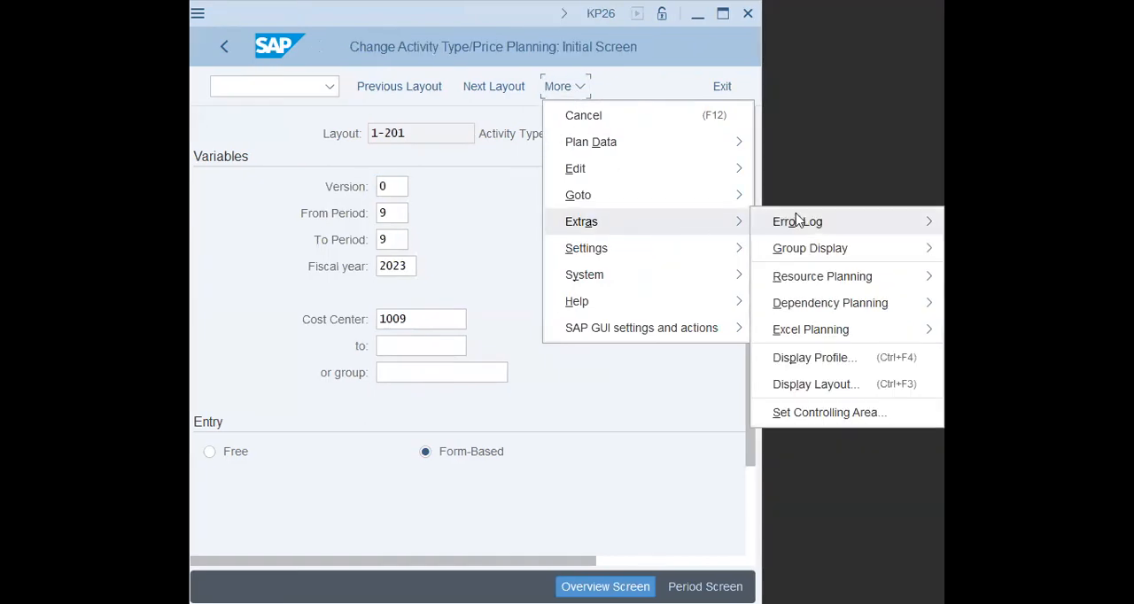
{"action": "left_click", "coordinate": [816, 386]}
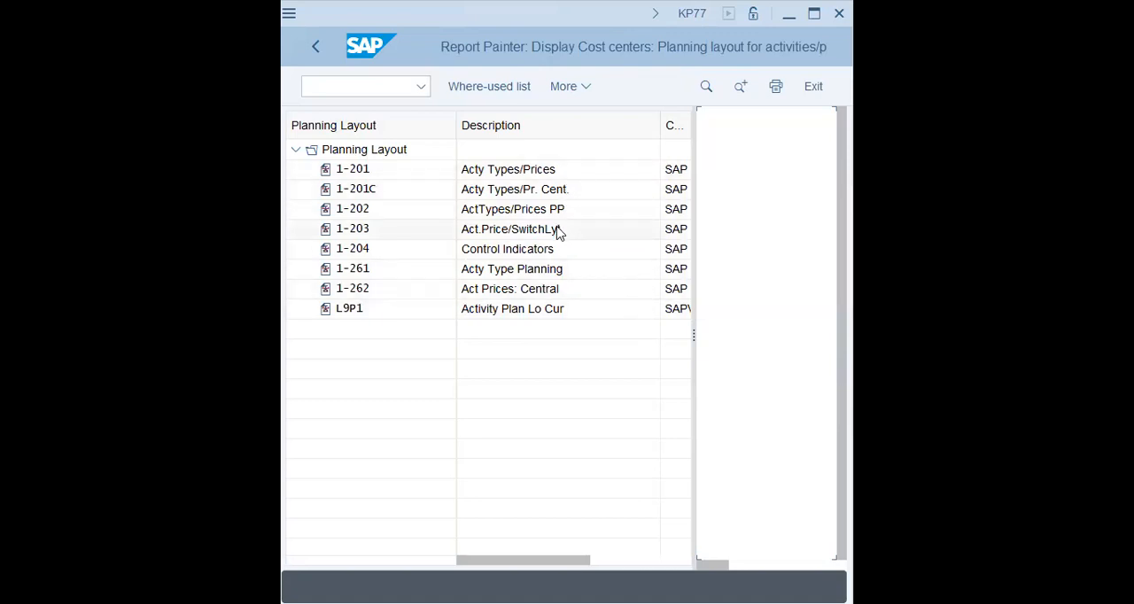
{"action": "left_click", "coordinate": [536, 273]}
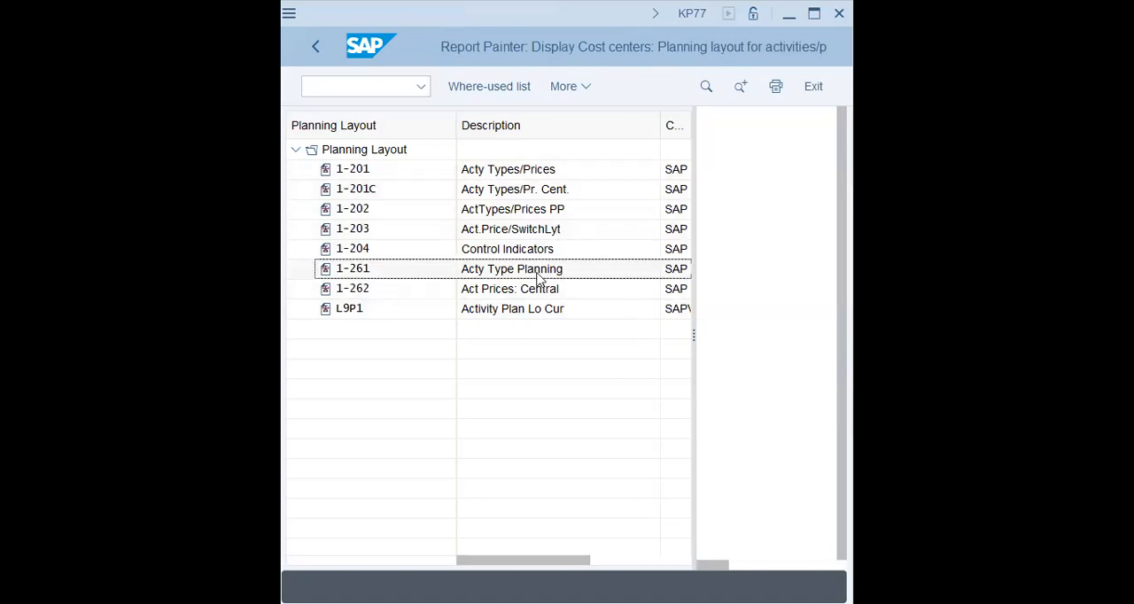
{"action": "double_click", "coordinate": [364, 273]}
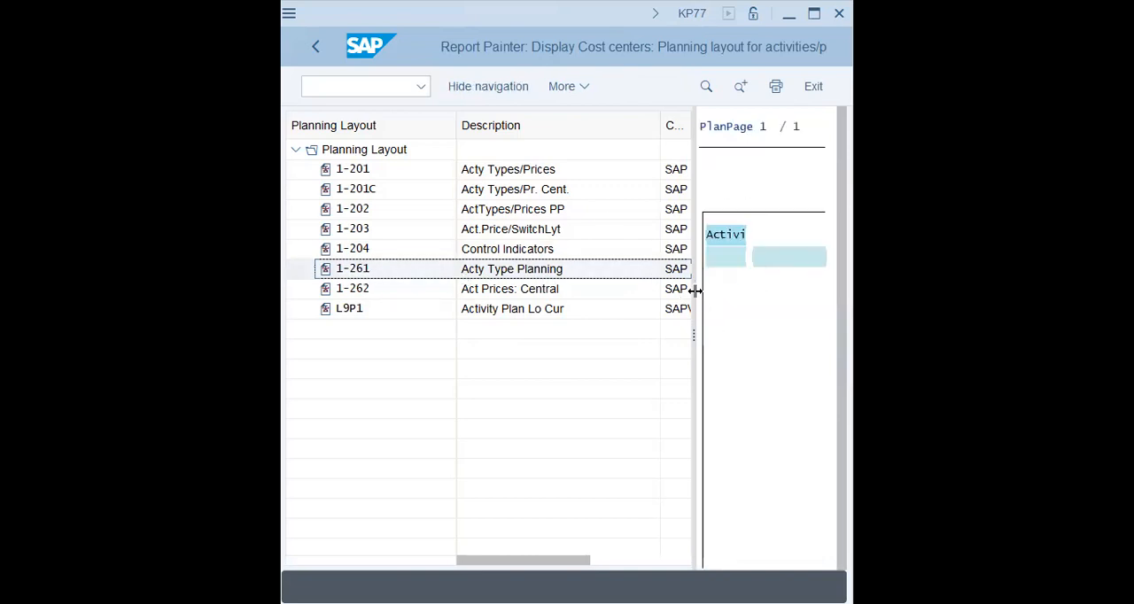
Step: Widen the preview to examine the columns of layout 1-261, and widen the layout list again
{"action": "left_click_drag", "start_coordinate": [694, 291], "coordinate": [521, 293]}
{"action": "left_click", "coordinate": [594, 257]}
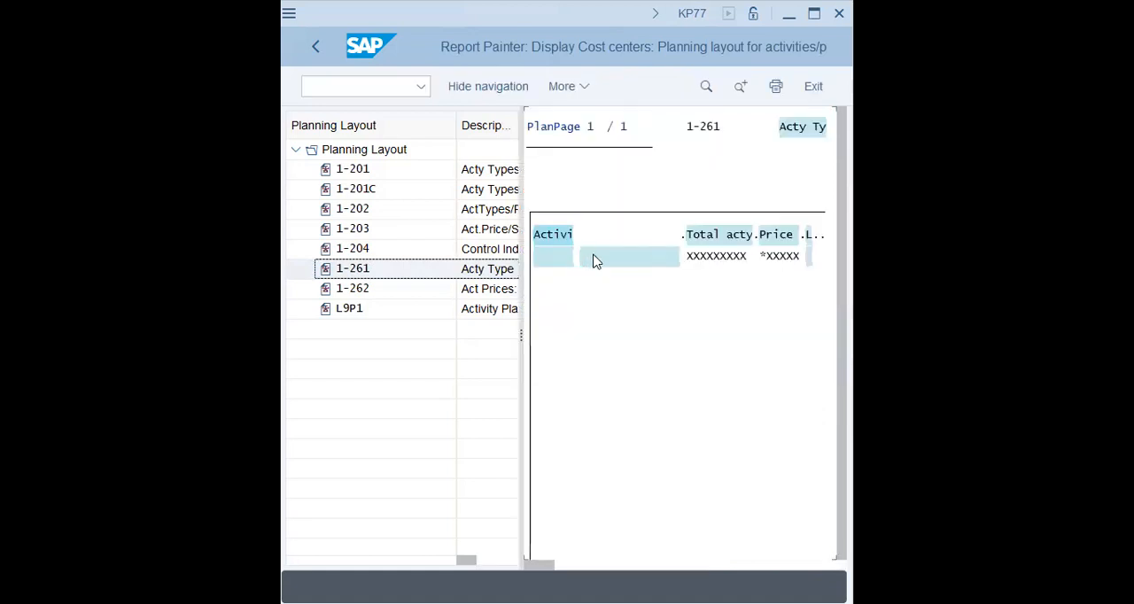
{"action": "left_click", "coordinate": [774, 236]}
{"action": "left_click_drag", "start_coordinate": [521, 338], "coordinate": [435, 333]}
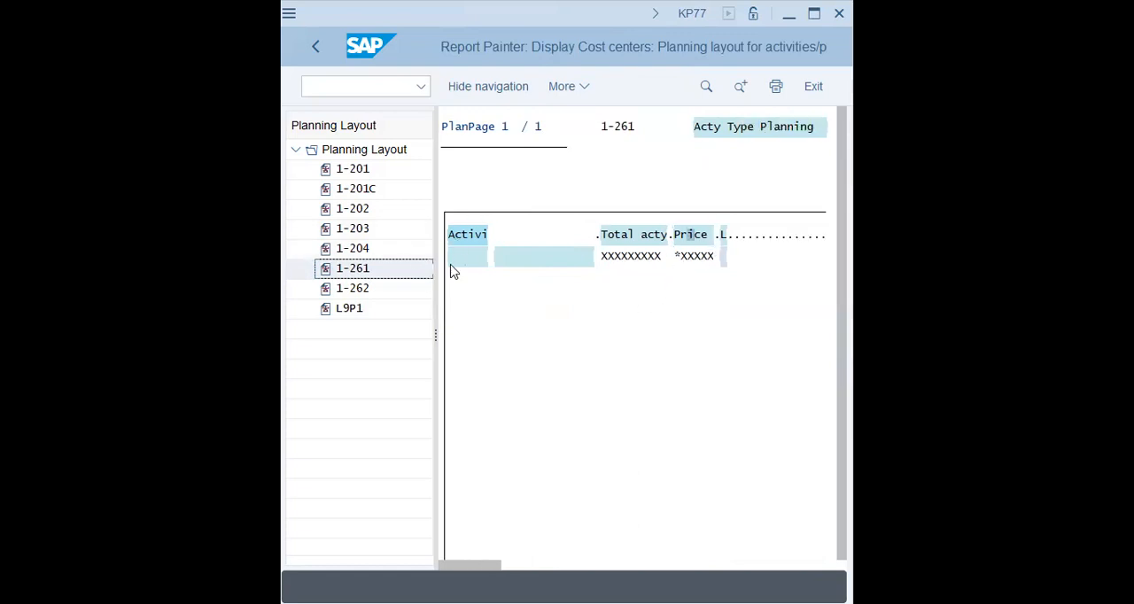
{"action": "left_click_drag", "start_coordinate": [436, 285], "coordinate": [706, 316]}
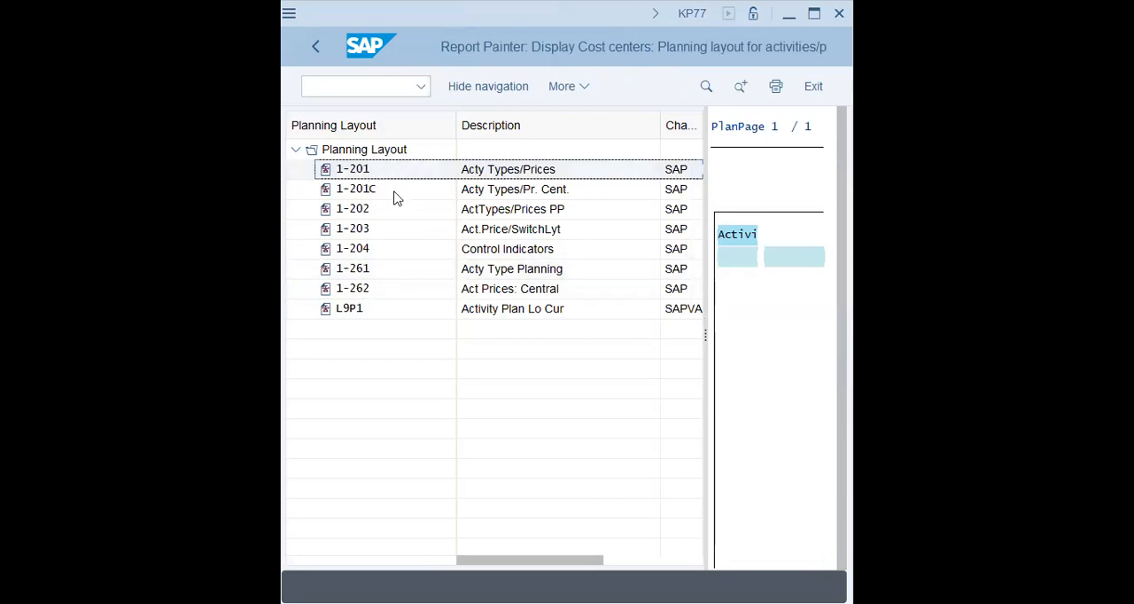
Step: Leave the layout display and check layout 1-201 and its description on the price planning initial screen
{"action": "left_click", "coordinate": [315, 48]}
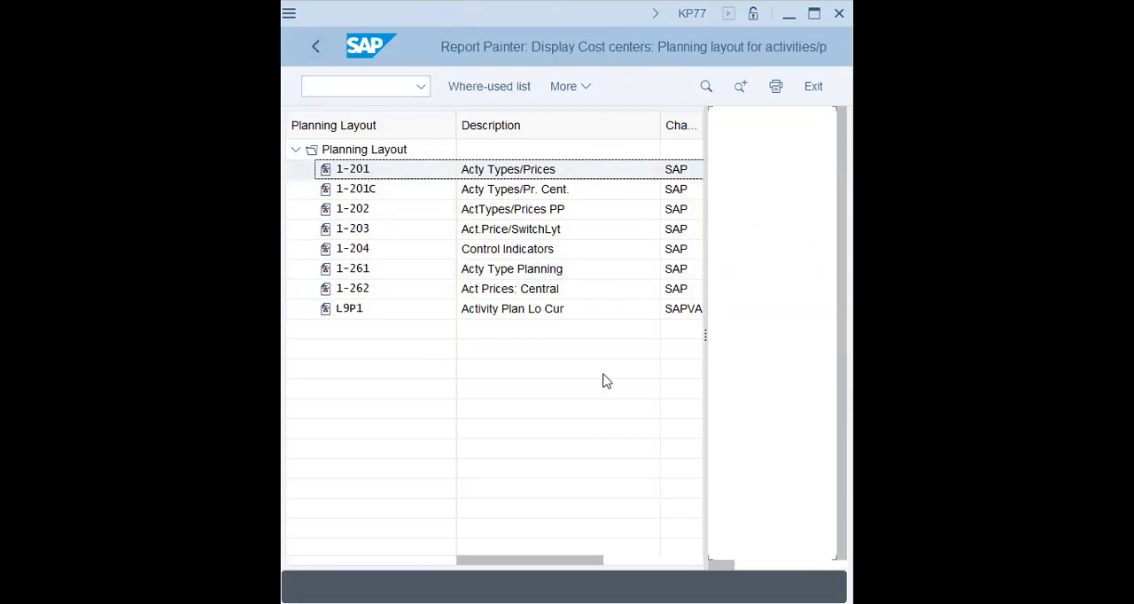
{"action": "left_click", "coordinate": [318, 49]}
{"action": "left_click", "coordinate": [526, 133]}
{"action": "left_click", "coordinate": [683, 134]}
{"action": "left_click", "coordinate": [739, 135]}
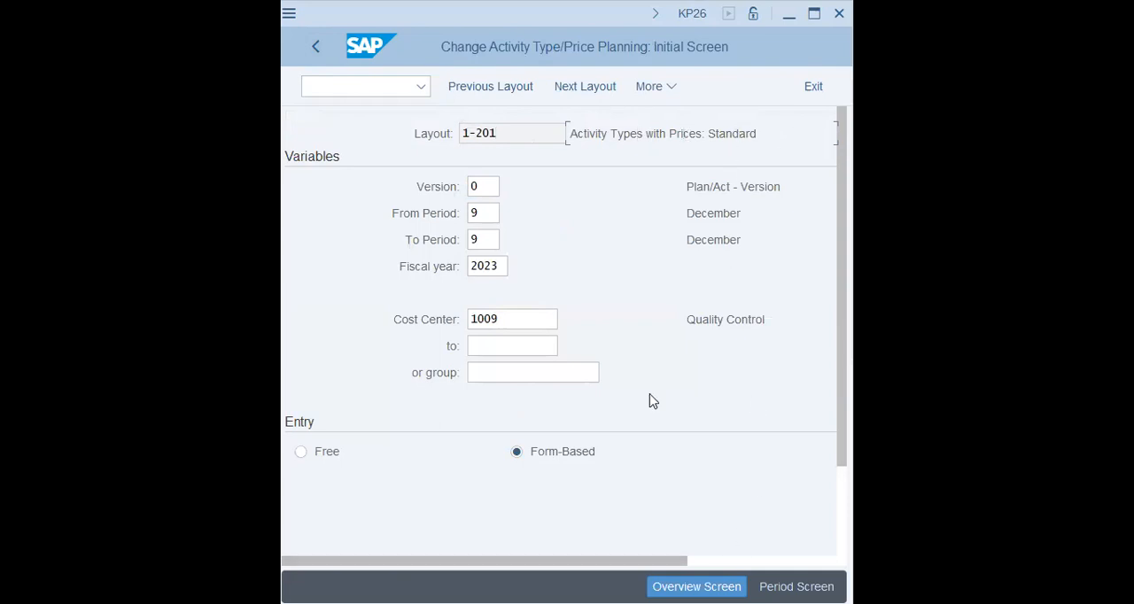
Step: Confirm the price planning variables and request the details of the message about group TEST
{"action": "key", "text": "Return"}
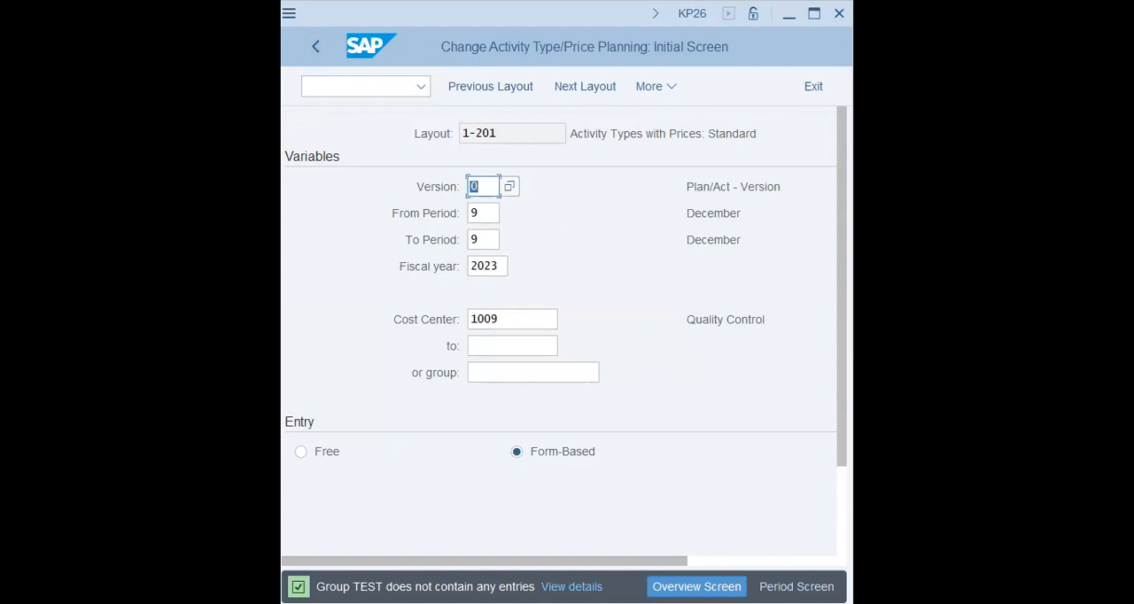
{"action": "left_click", "coordinate": [572, 586]}
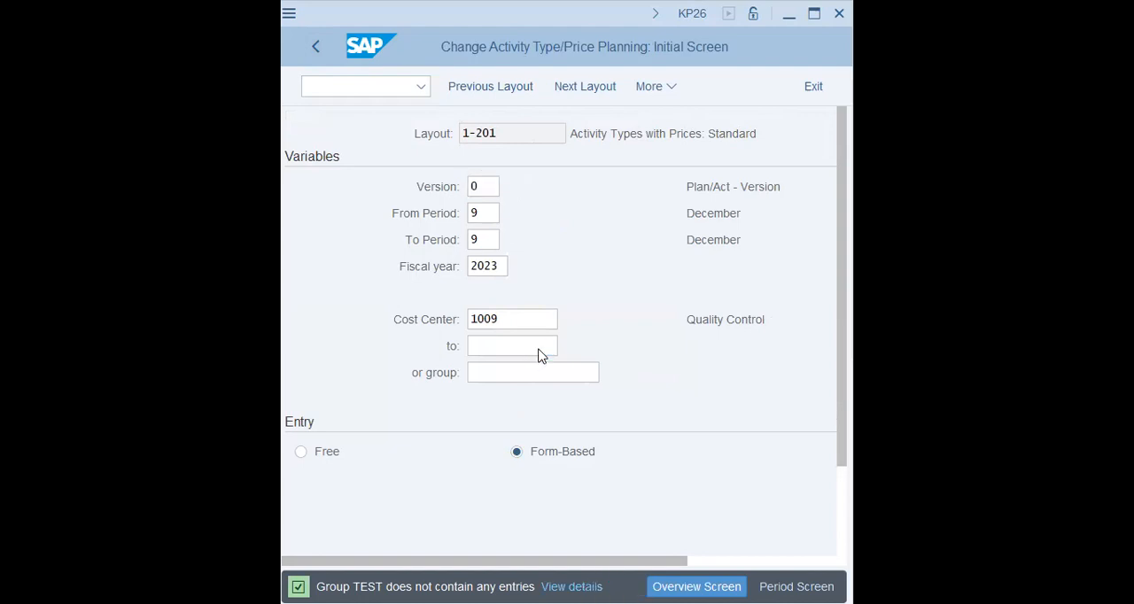